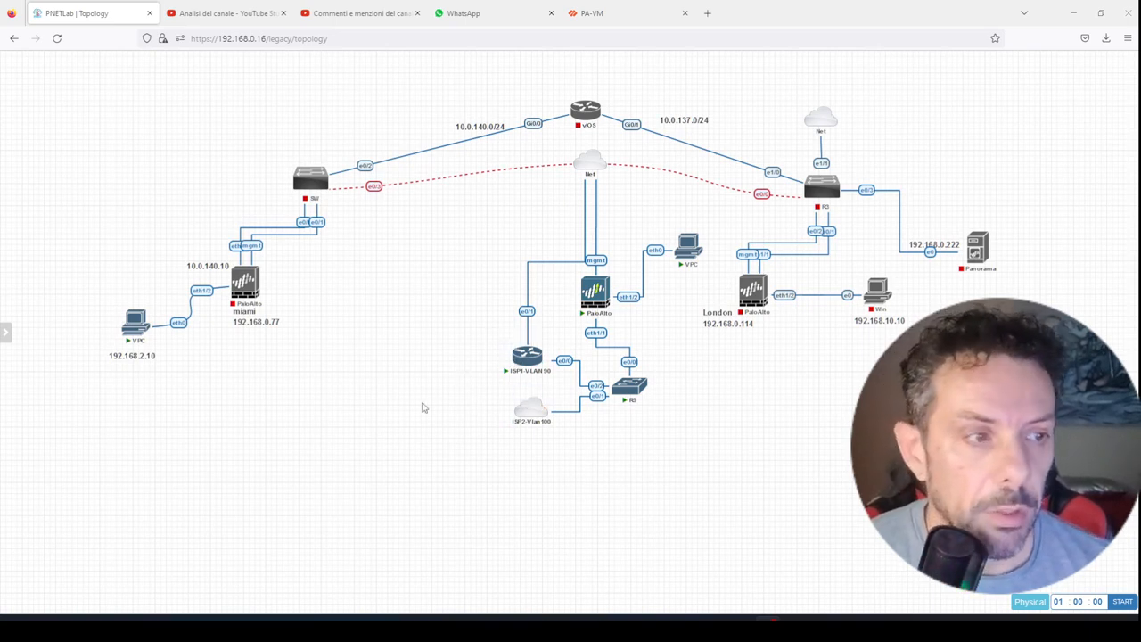
- Switch to the PA-VM firewall and review its Ethernet interfaces and security zones
left_click(643, 7)
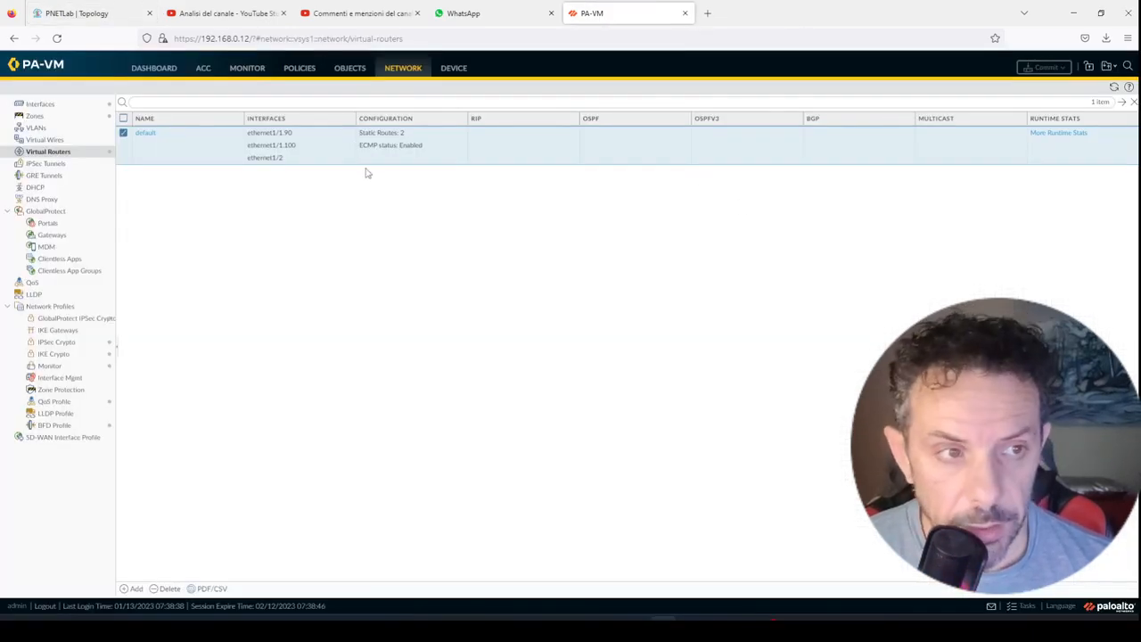
left_click(41, 117)
left_click(42, 105)
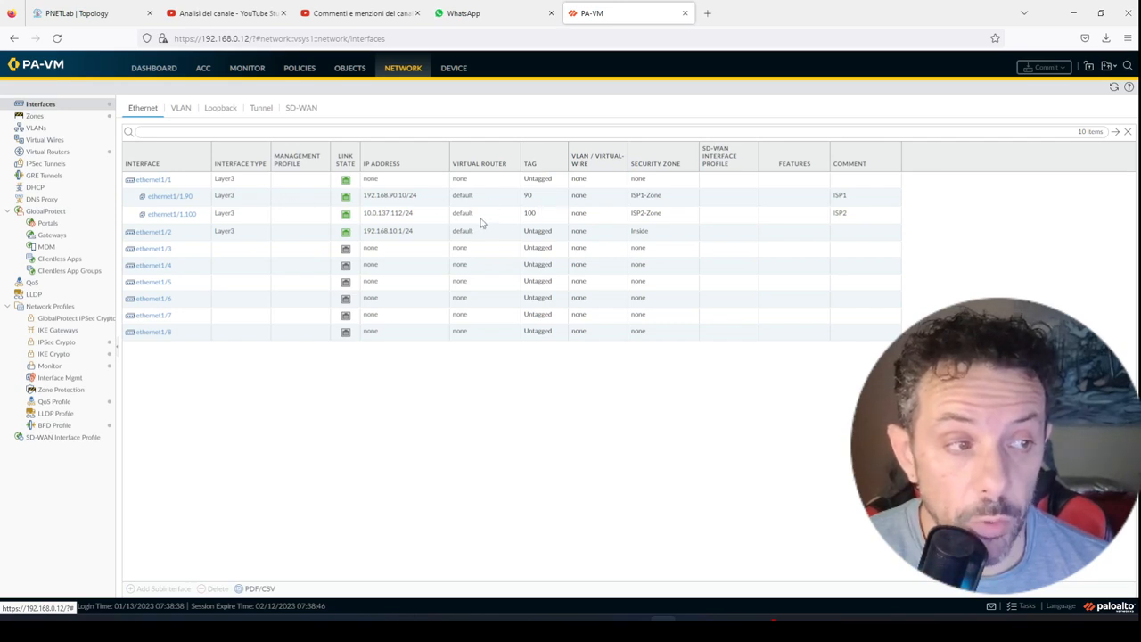
left_click(44, 116)
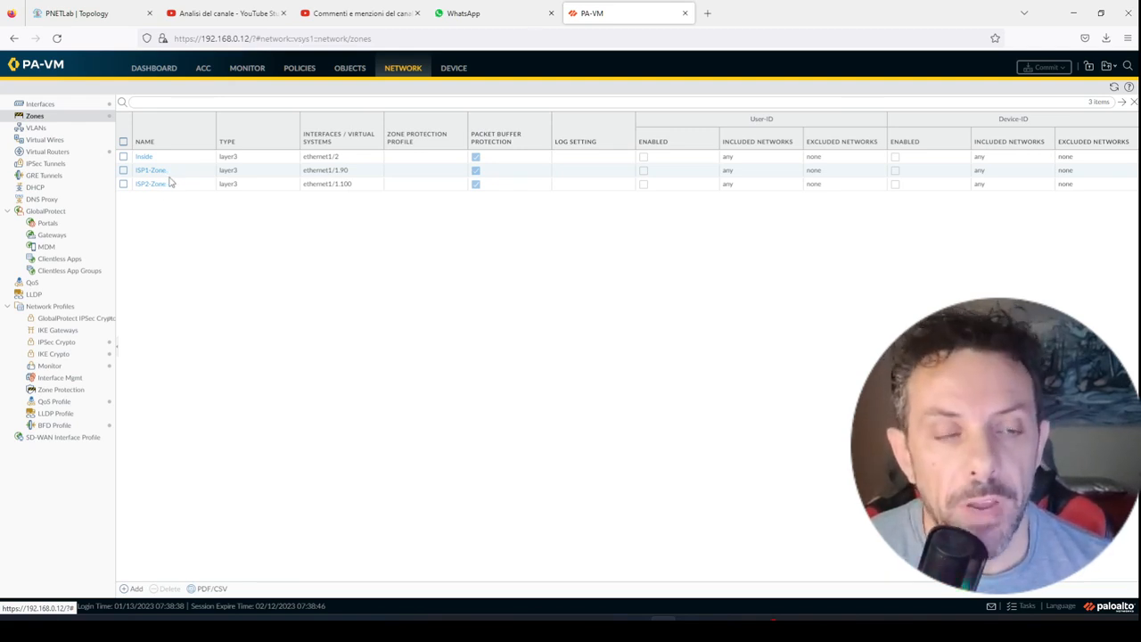
left_click(37, 104)
left_click(273, 237)
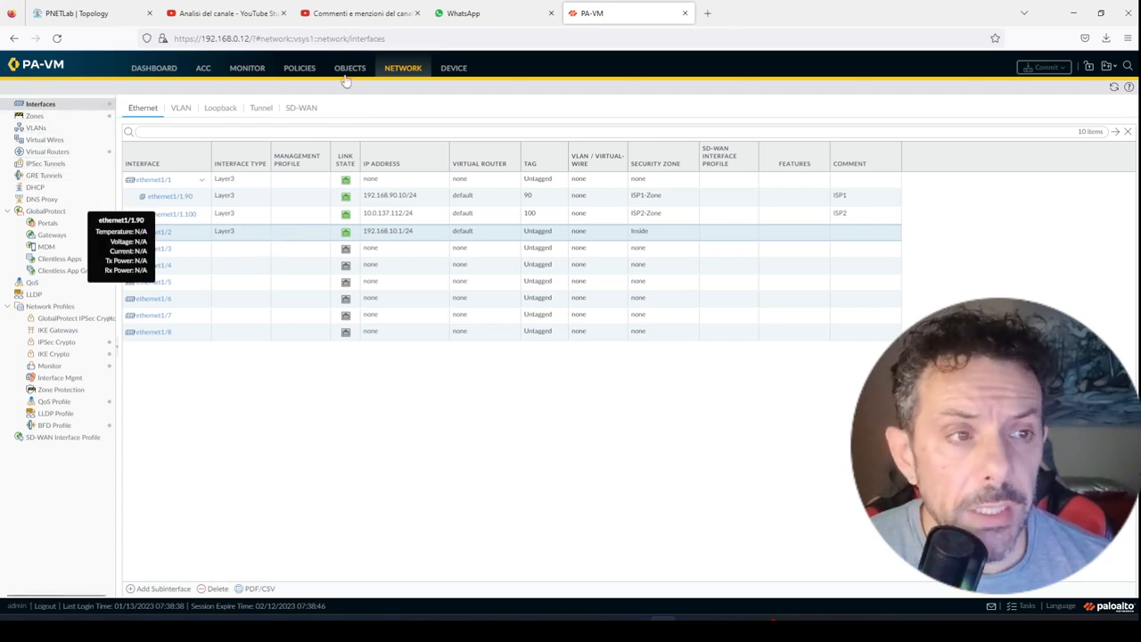
- Review the firewall's security policy rules and the NAT rules for both ISPs
left_click(303, 69)
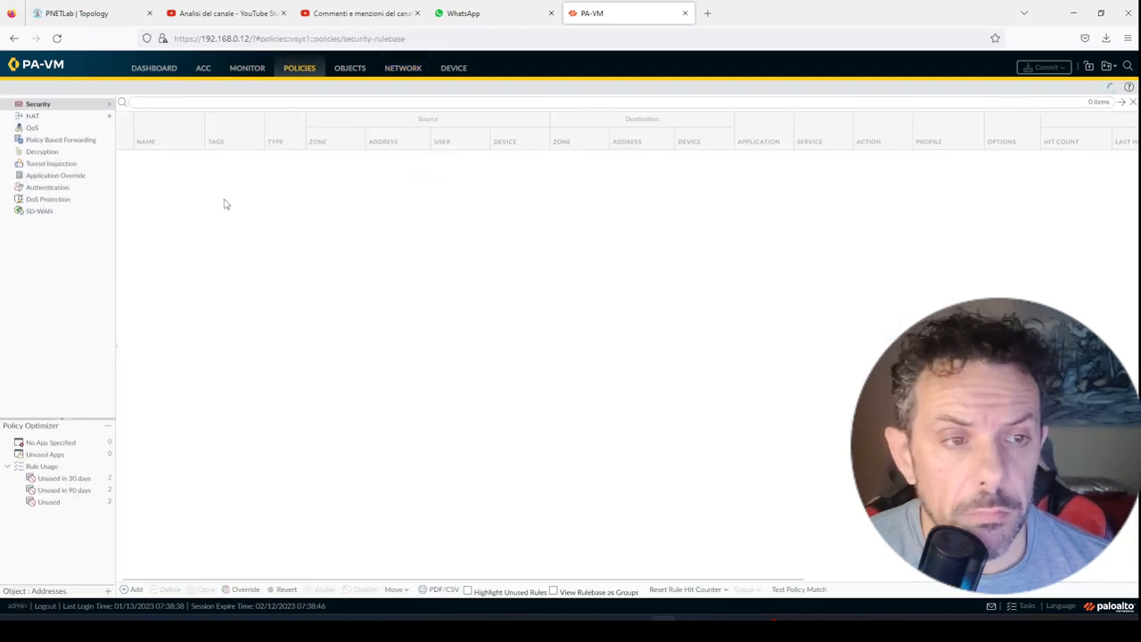
left_click(179, 175)
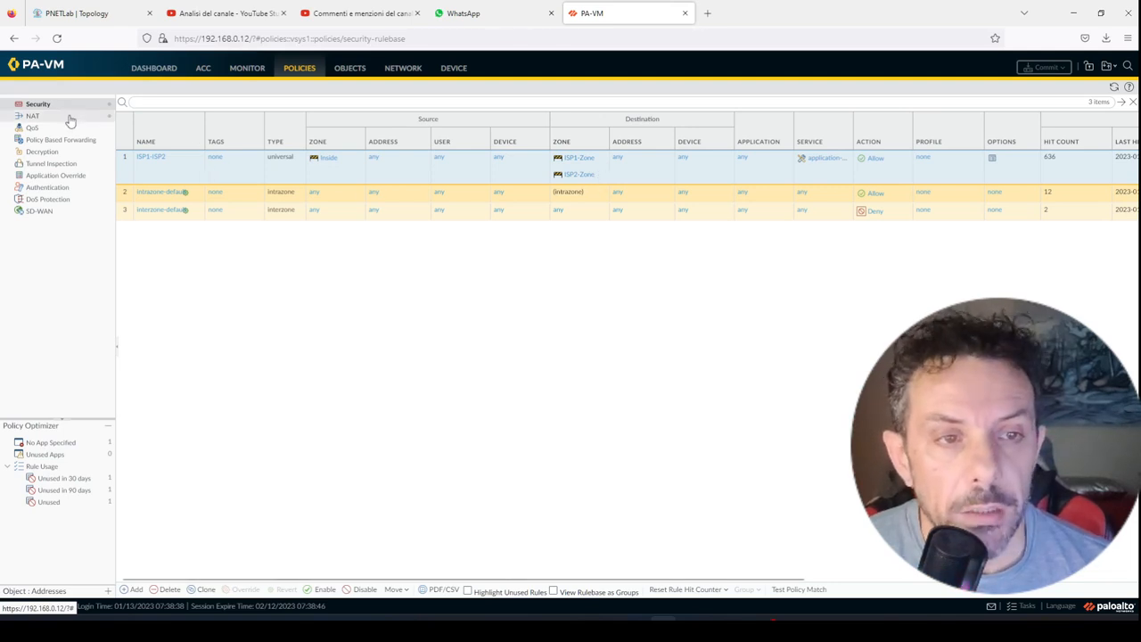
left_click(33, 116)
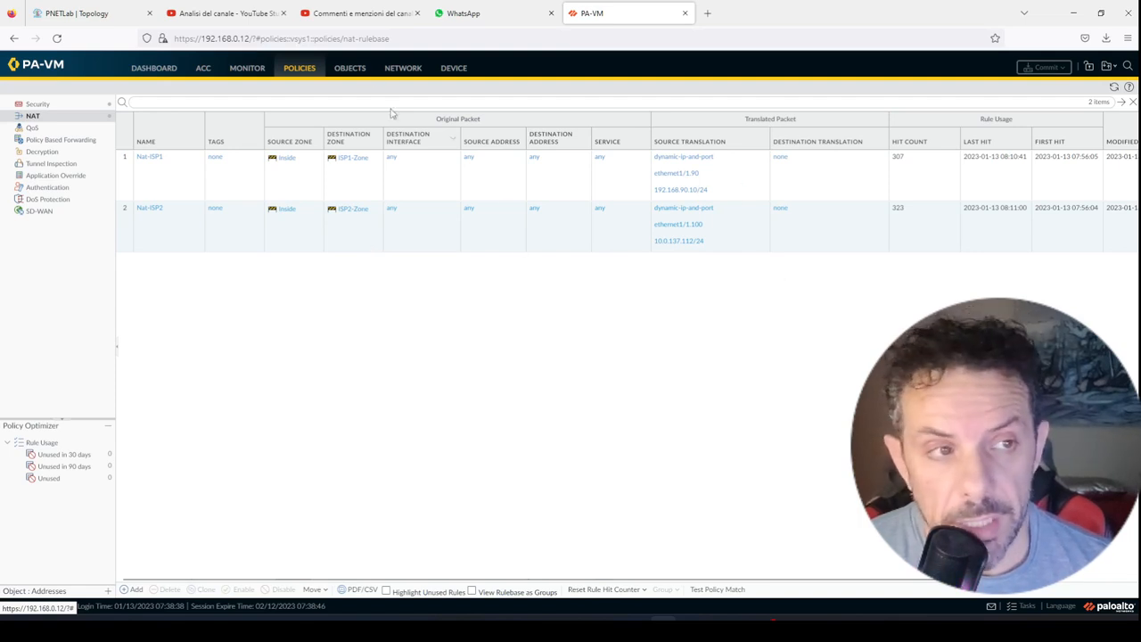
- Open the default virtual router and review its general interface list and ECMP load-balancing settings
left_click(399, 75)
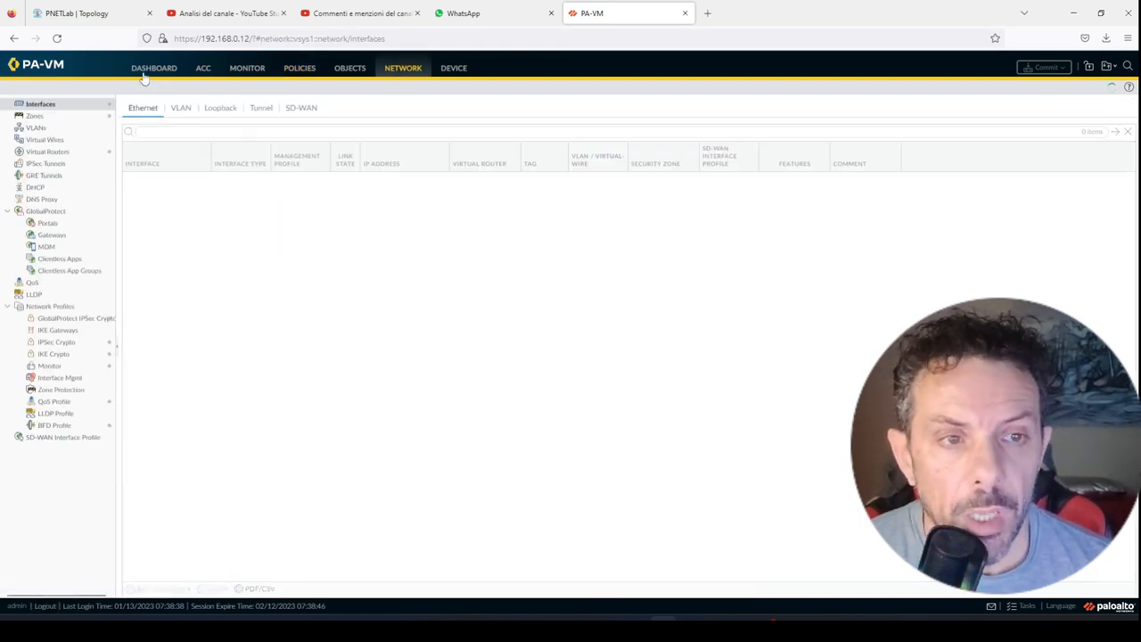
left_click(46, 153)
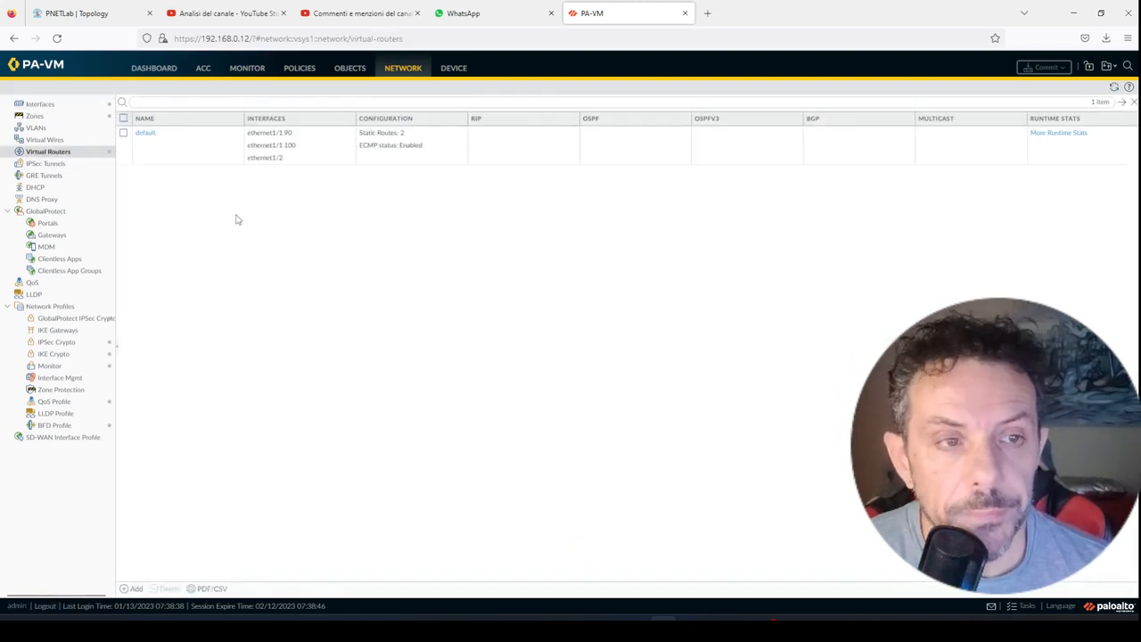
left_click(145, 134)
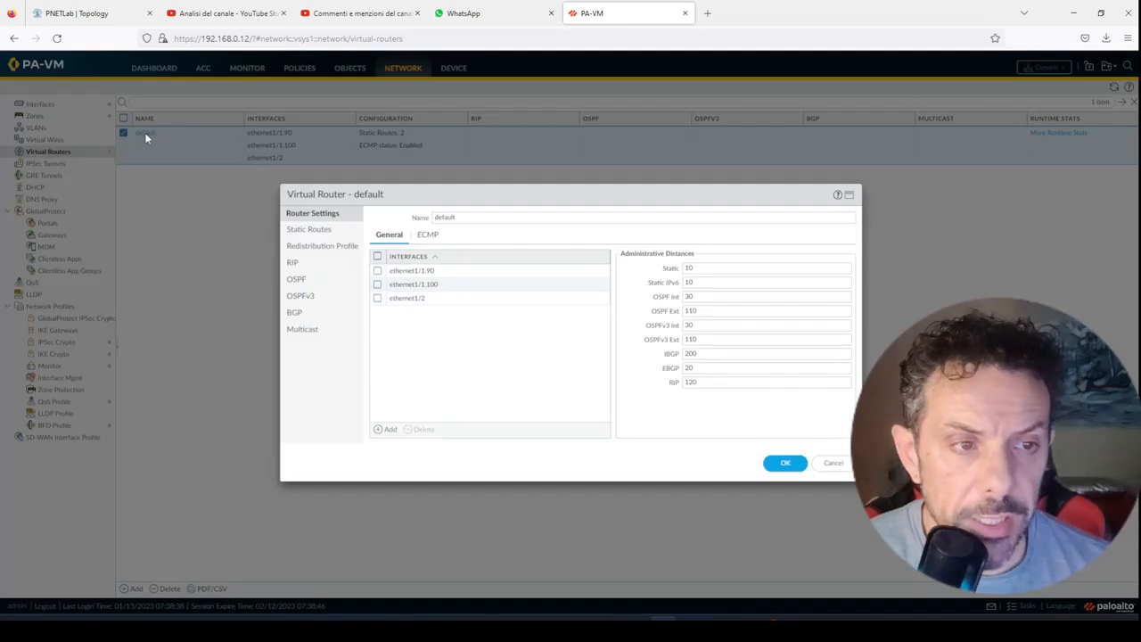
left_click_drag(321, 197, 325, 112)
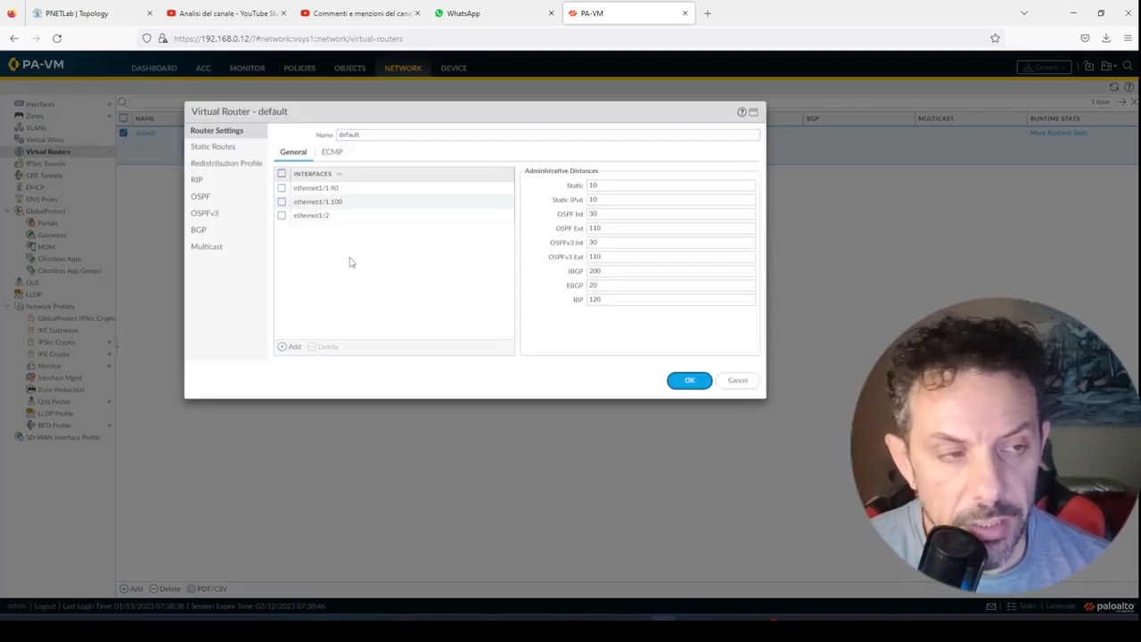
left_click(332, 153)
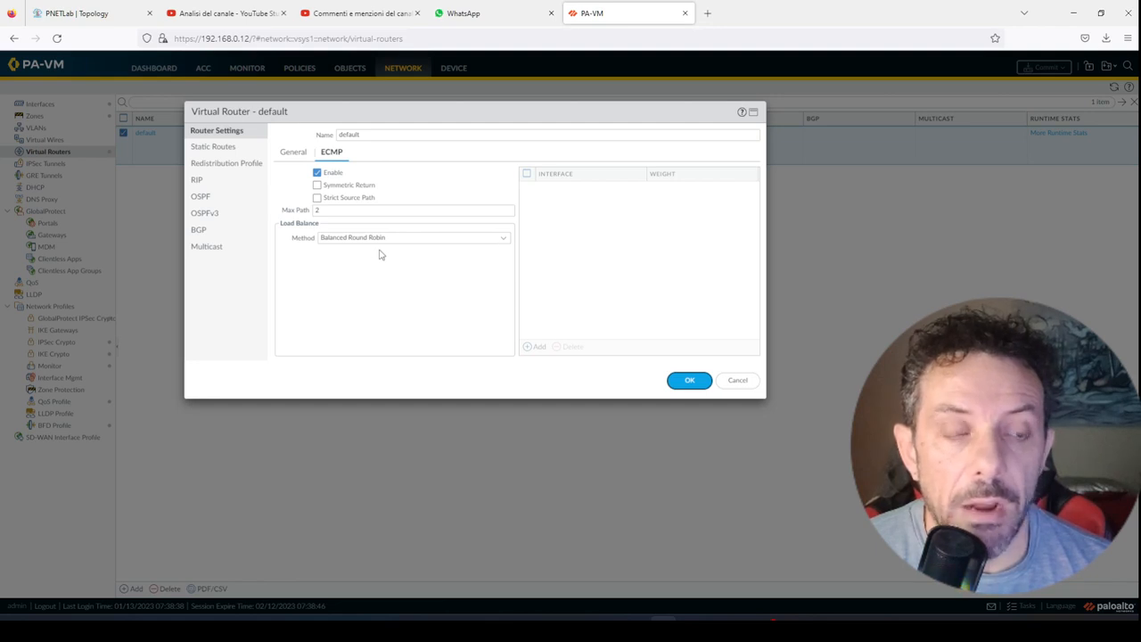
- Examine the path monitoring settings of static routes DW-ISP1 and DW-ISP2, then close the virtual router configuration
left_click(222, 147)
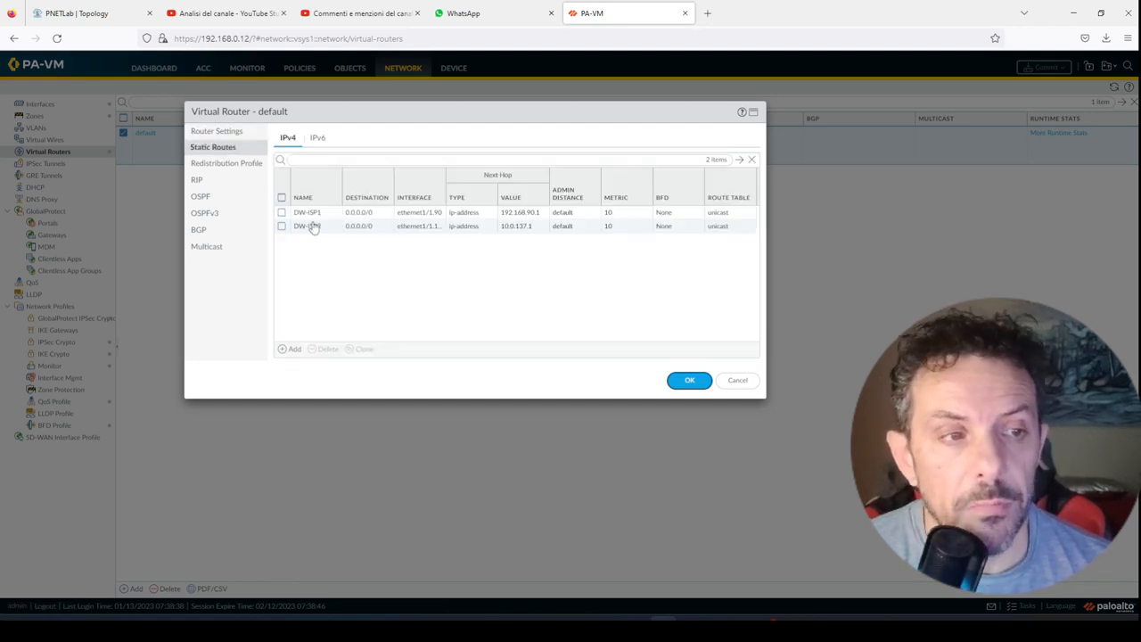
left_click_drag(443, 197, 460, 199)
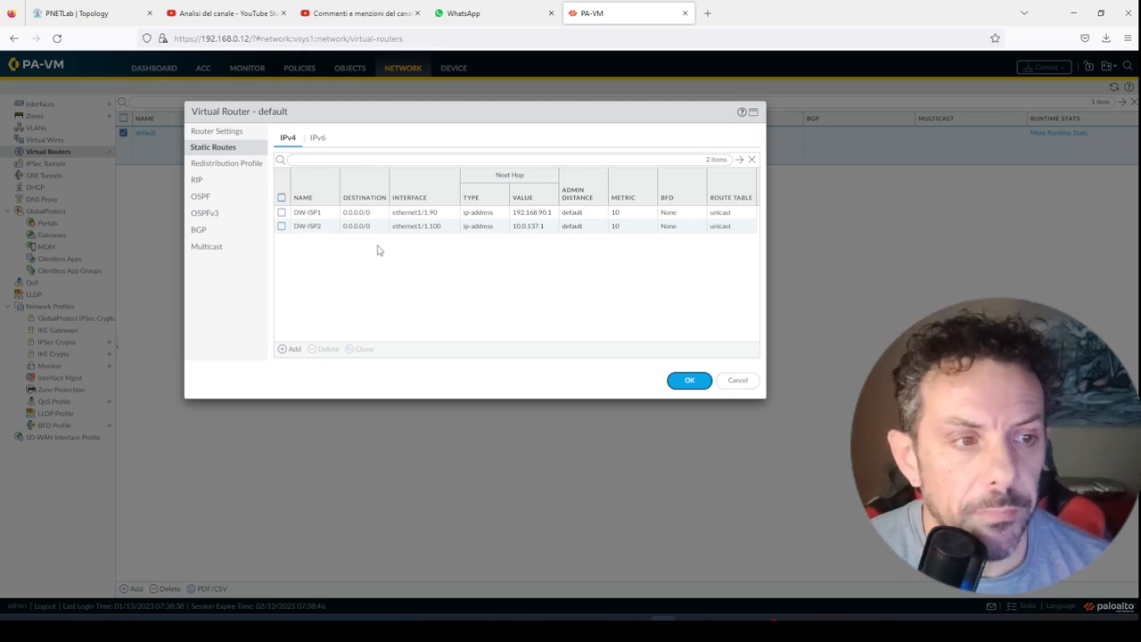
left_click(316, 212)
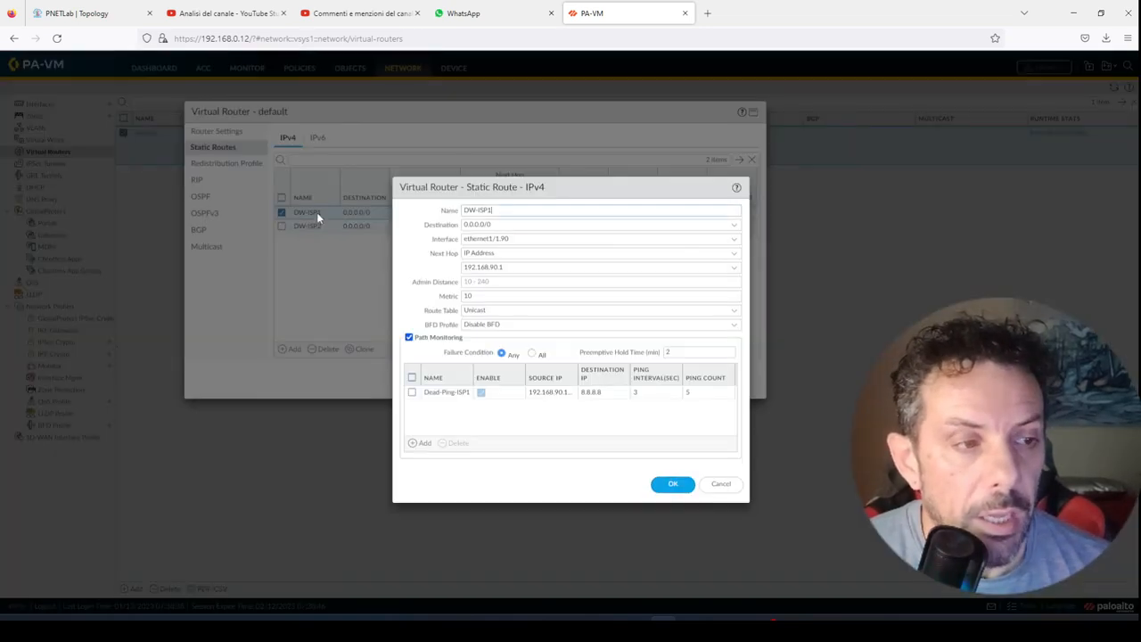
left_click_drag(492, 187, 423, 99)
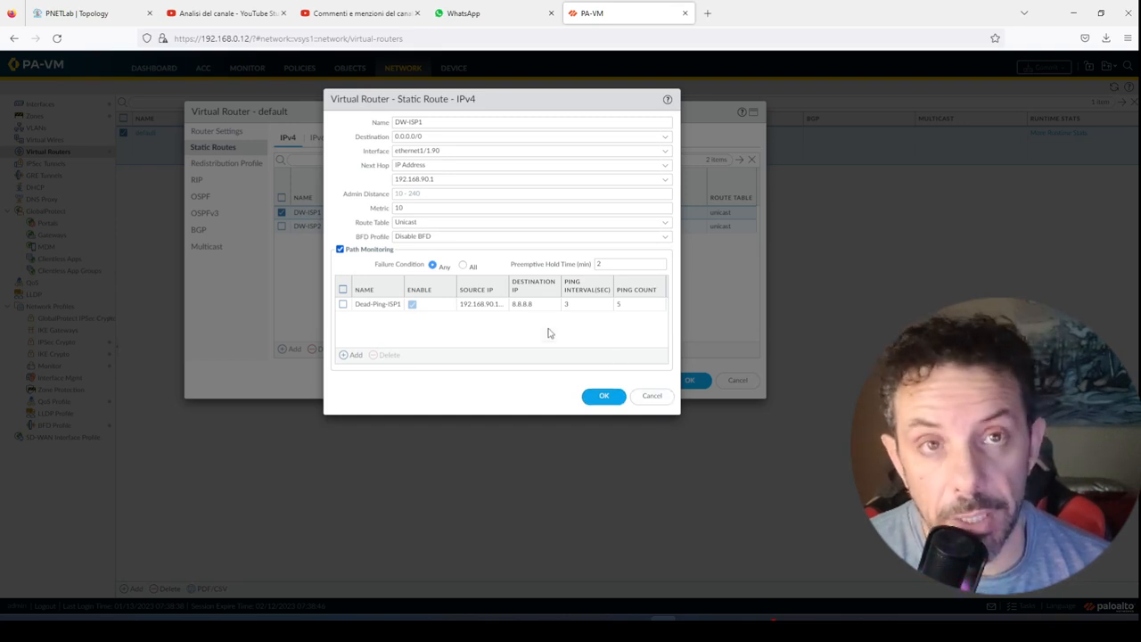
left_click(648, 396)
left_click(318, 229)
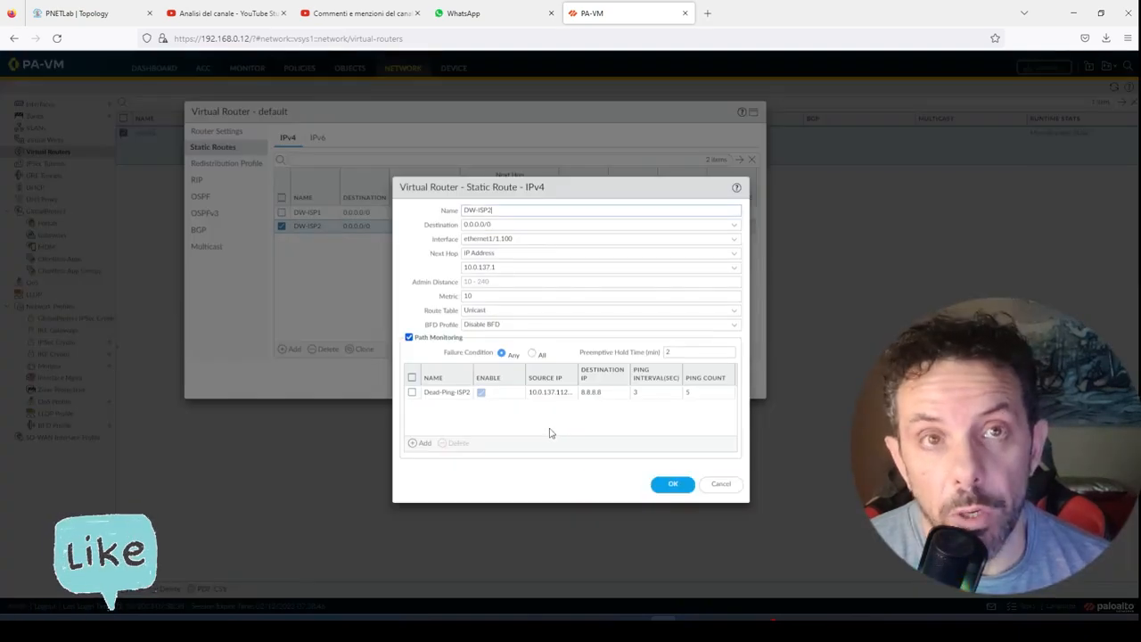
left_click(721, 481)
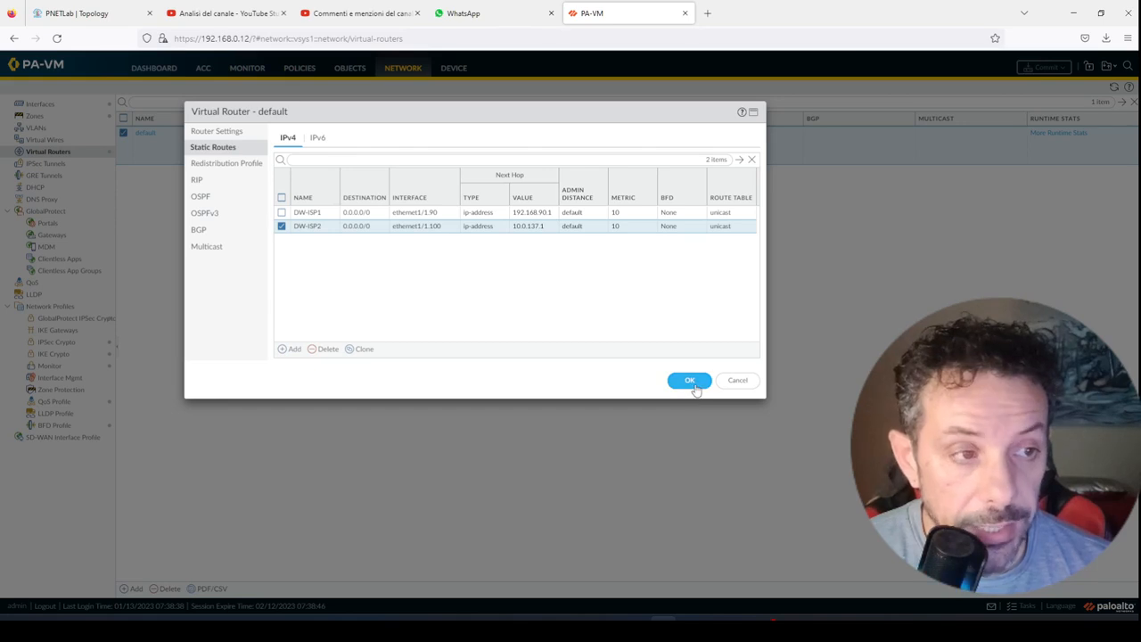
left_click(689, 381)
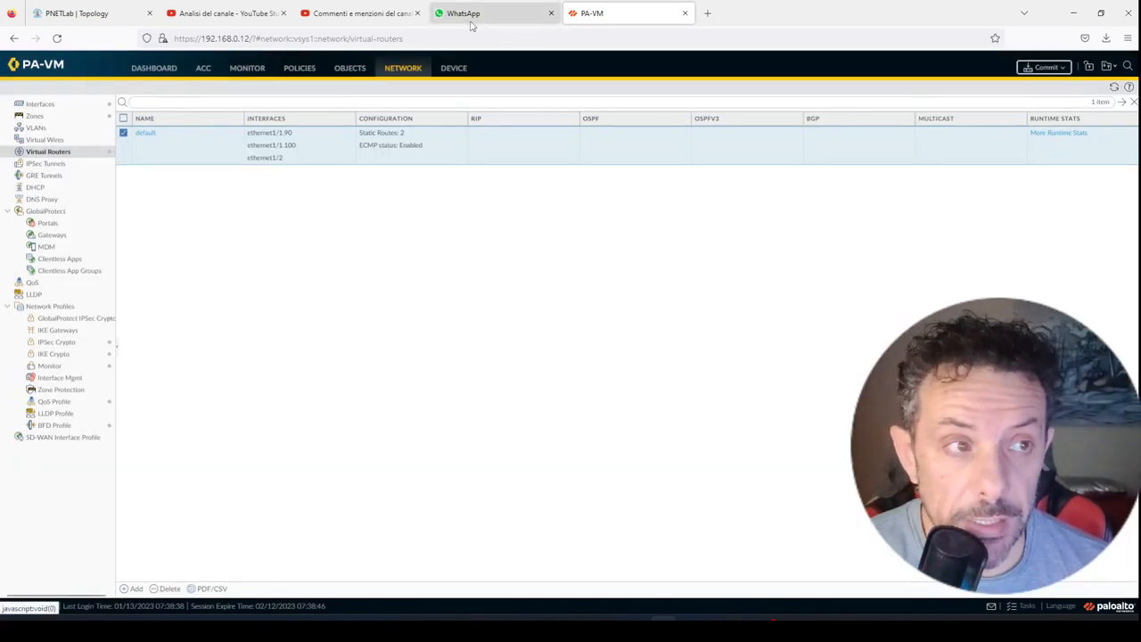
- Switch to the PNETLab topology, start a continuous ping to 8.8.8.8 from the VPC console, and minimize the console
left_click(110, 11)
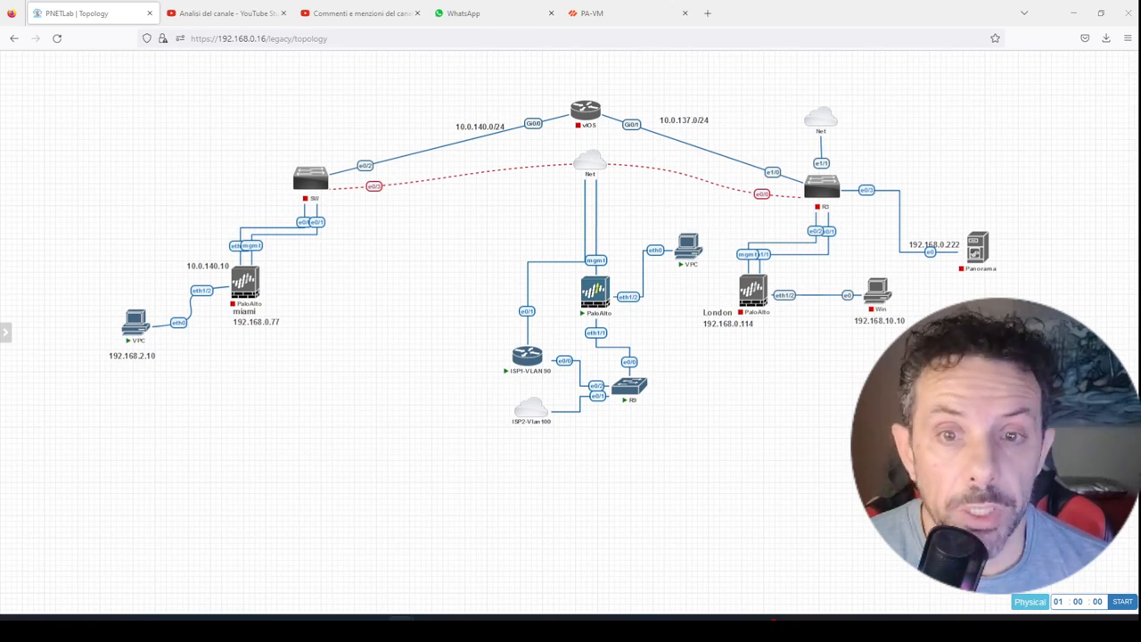
left_click_drag(828, 138, 830, 99)
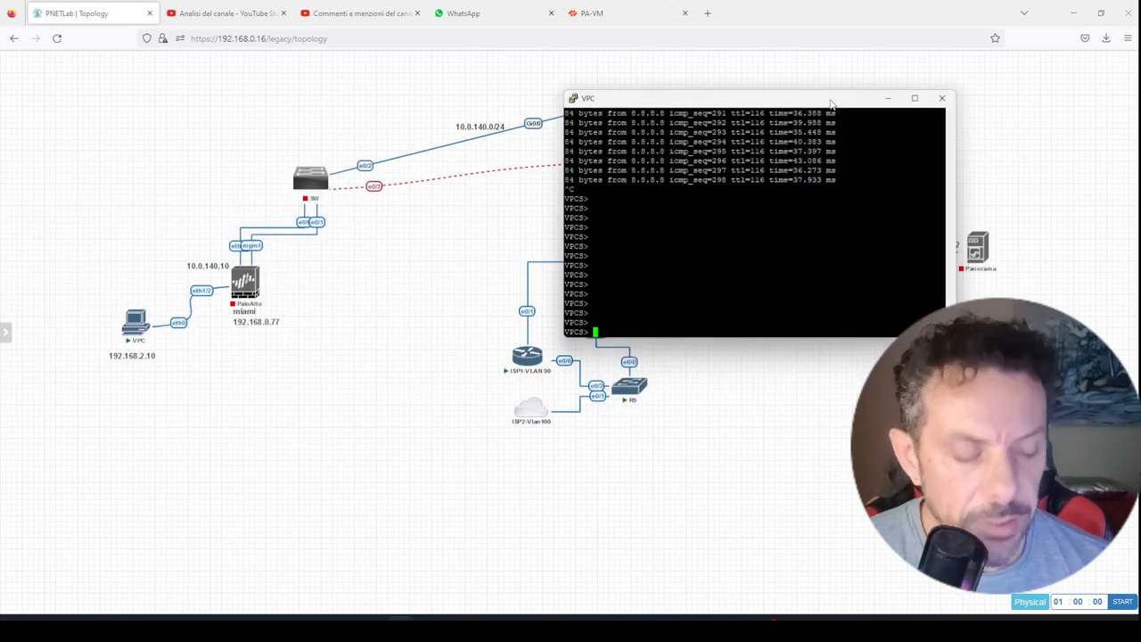
key("Up")
key("Return")
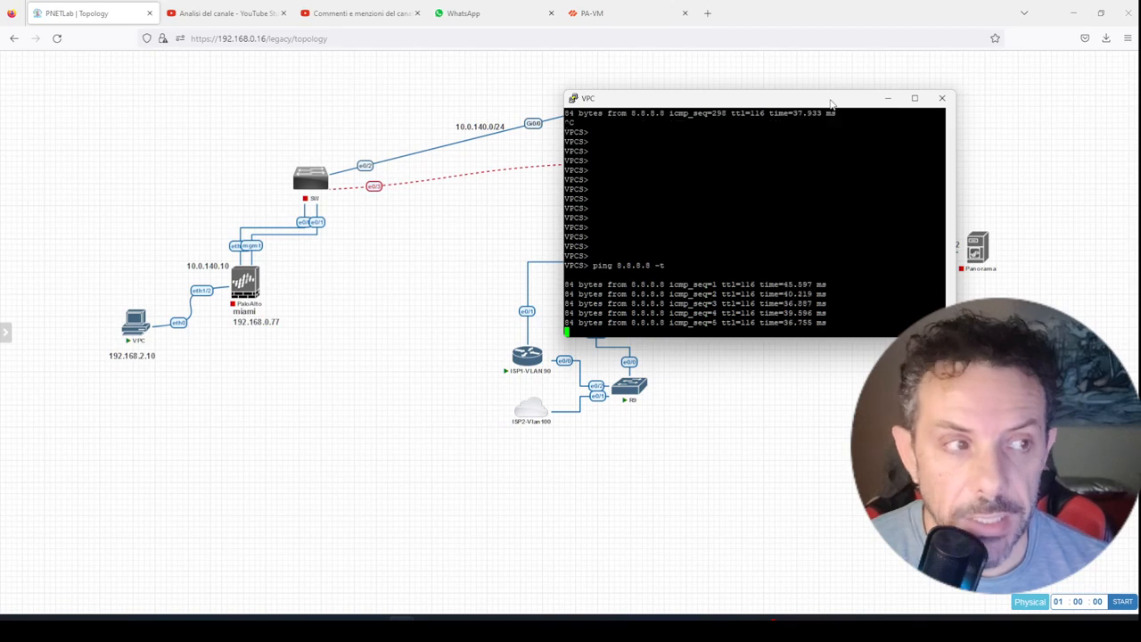
left_click(888, 98)
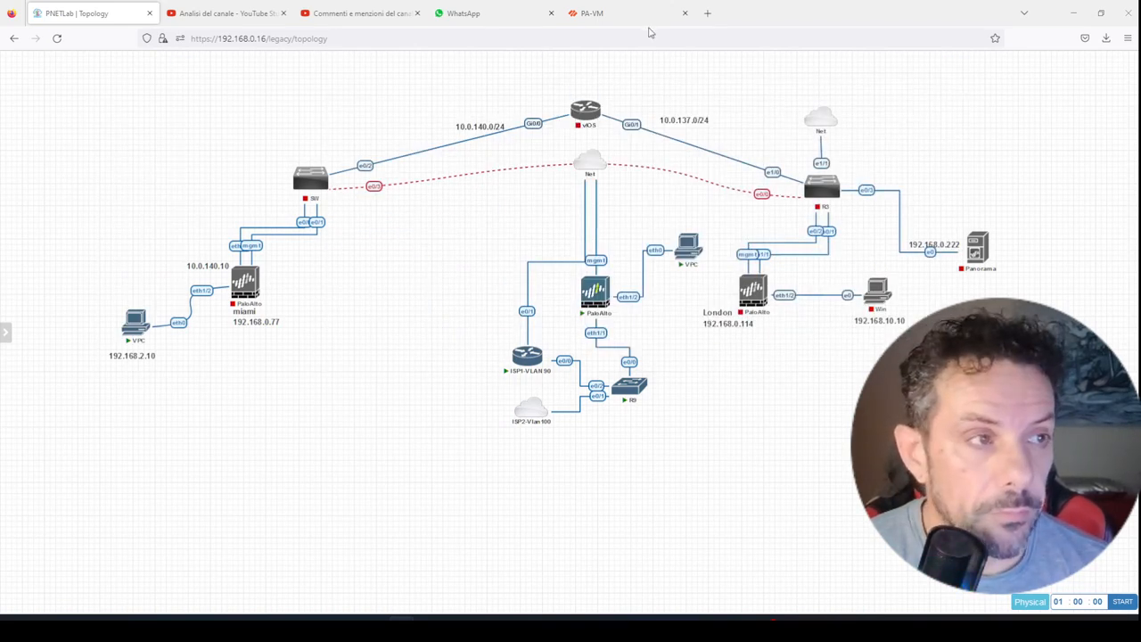
- Back in the PA-VM firewall, check the default virtual router's runtime route table and static route monitoring
left_click(637, 18)
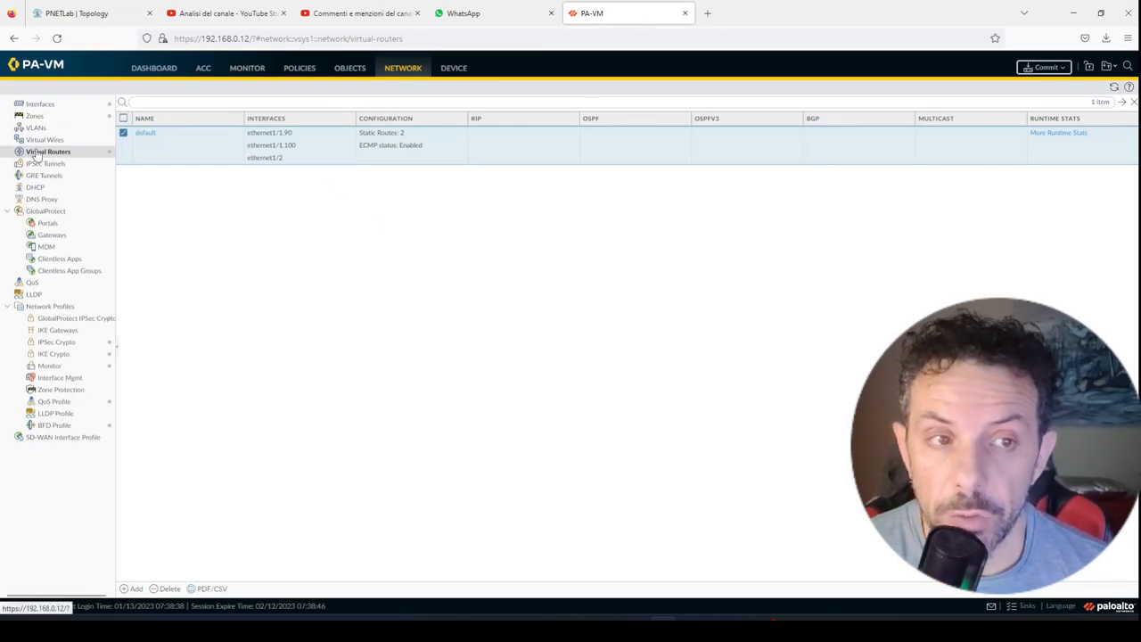
left_click(1068, 134)
left_click_drag(547, 198, 436, 121)
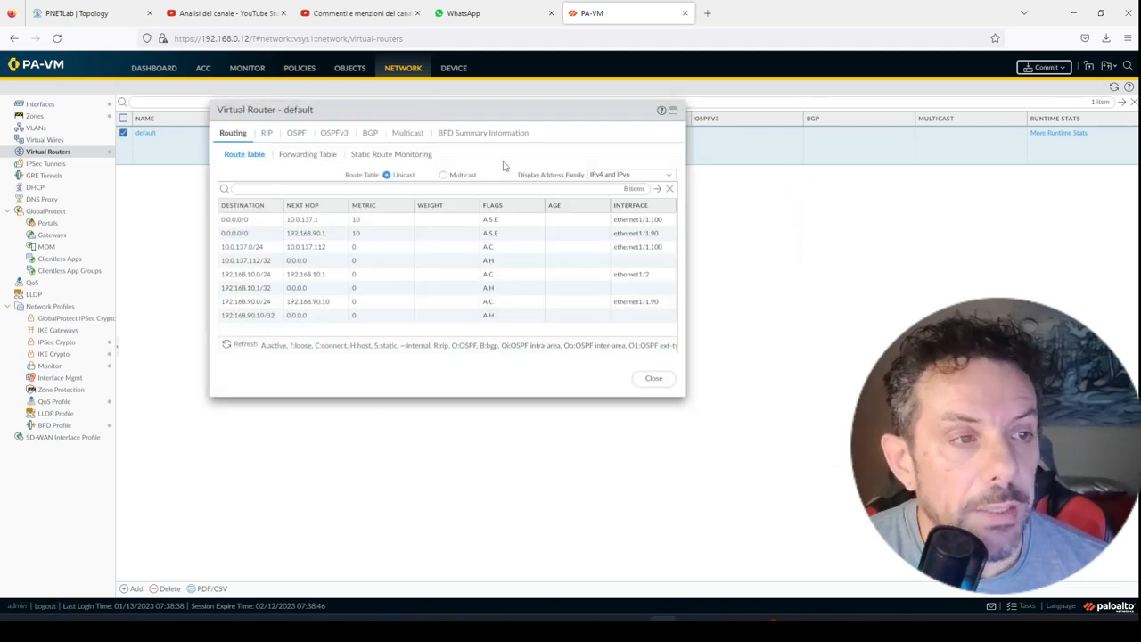
left_click(386, 161)
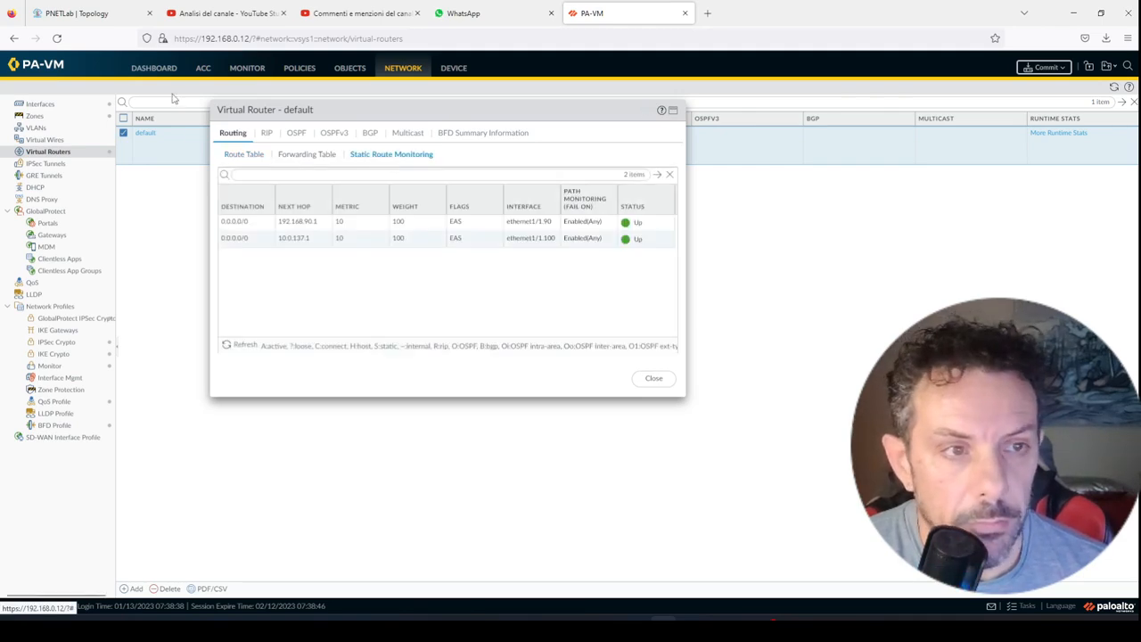
left_click_drag(300, 110, 82, 121)
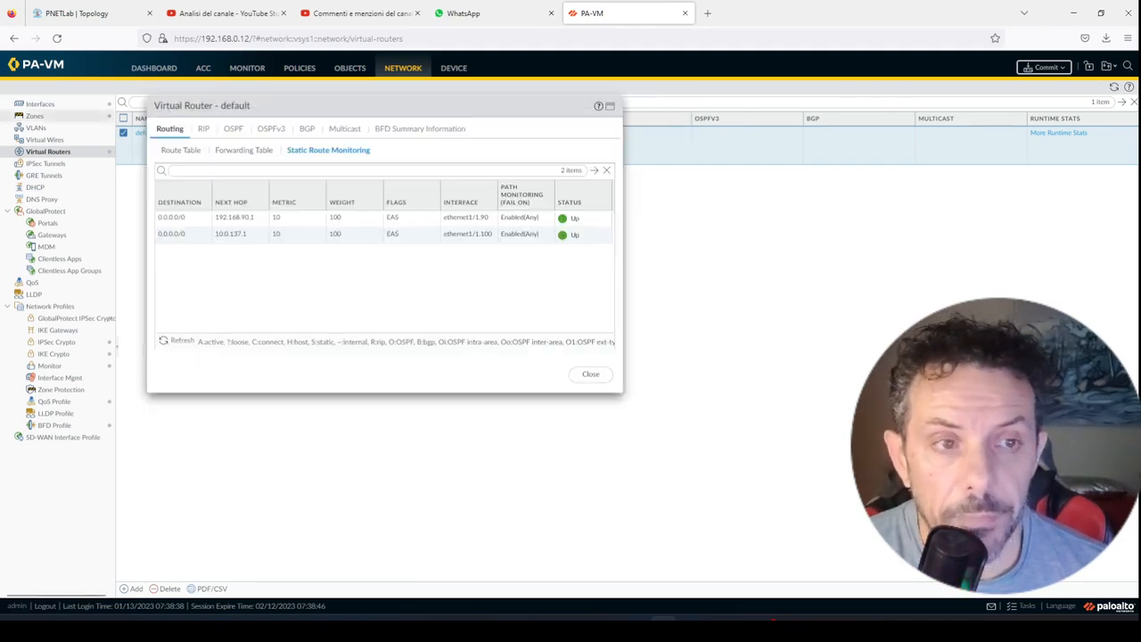
- Place the VPC and ISP1-VLAN 90 consoles beside the route monitor and shut the router's current interface with "shut"
left_click(401, 627)
left_click_drag(401, 164, 851, 110)
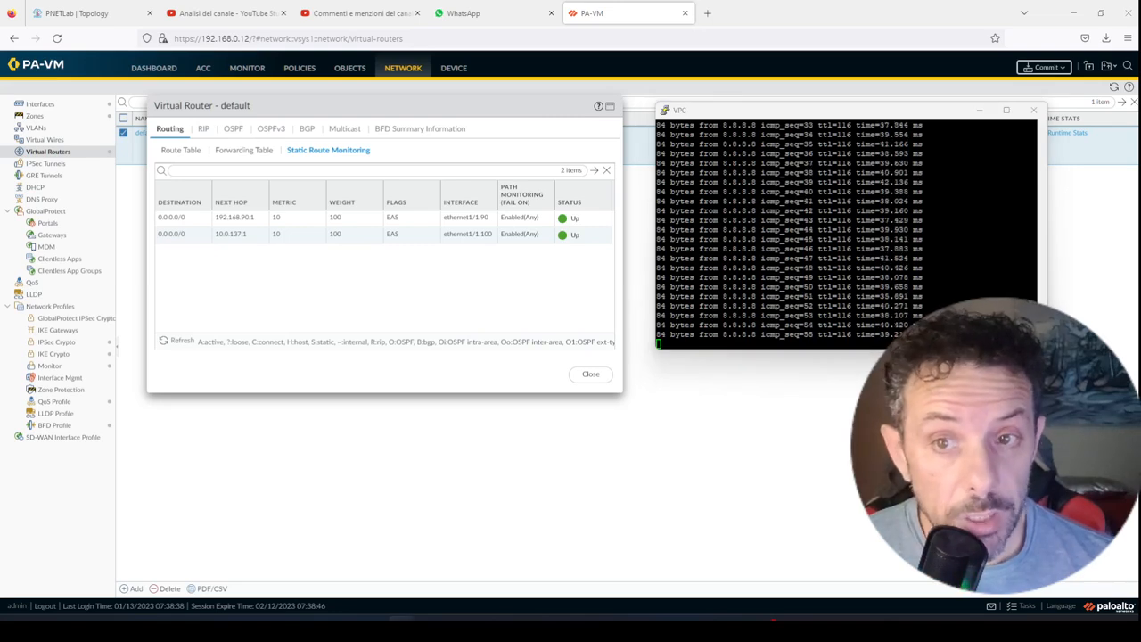
left_click_drag(0, 200, 923, 290)
left_click_drag(892, 109, 881, 29)
double_click(878, 521)
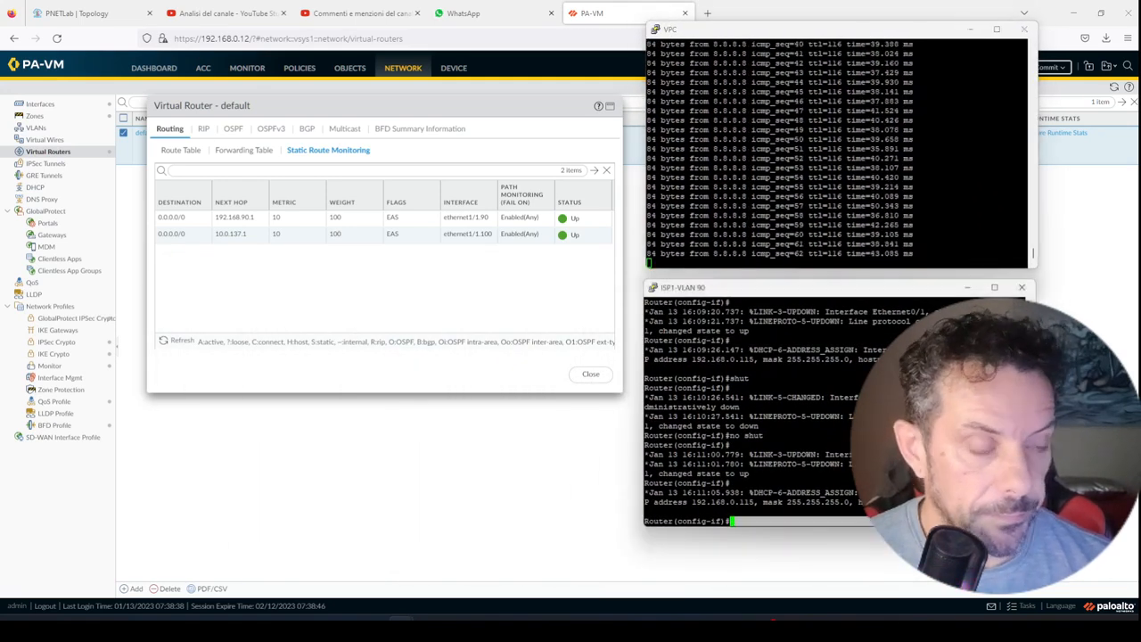
left_click(878, 521)
type("shut")
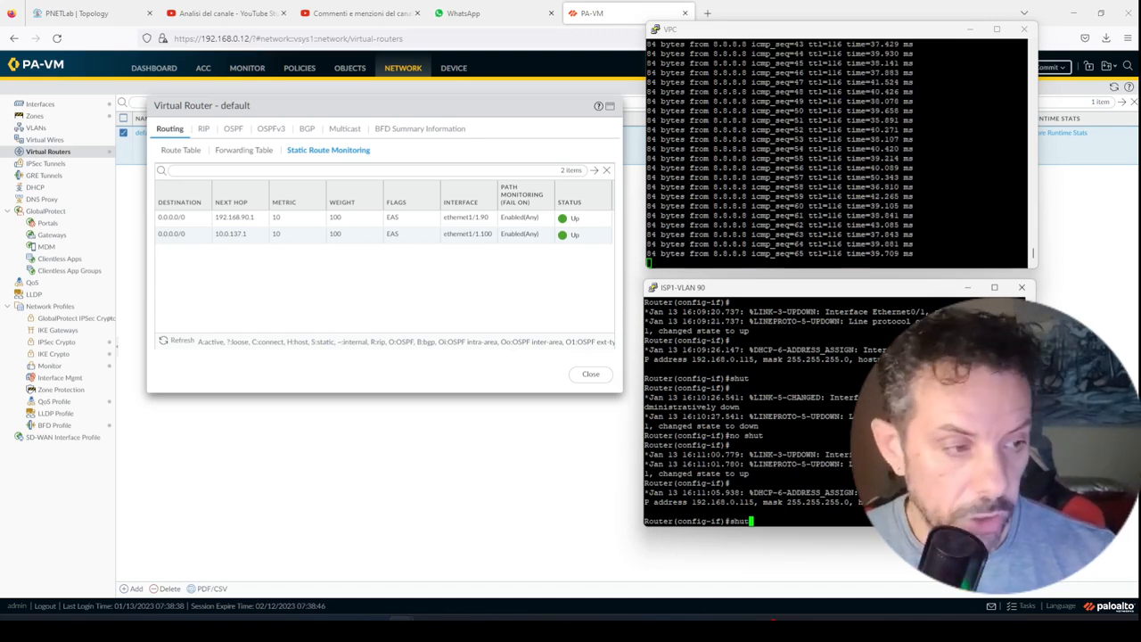
key("Return")
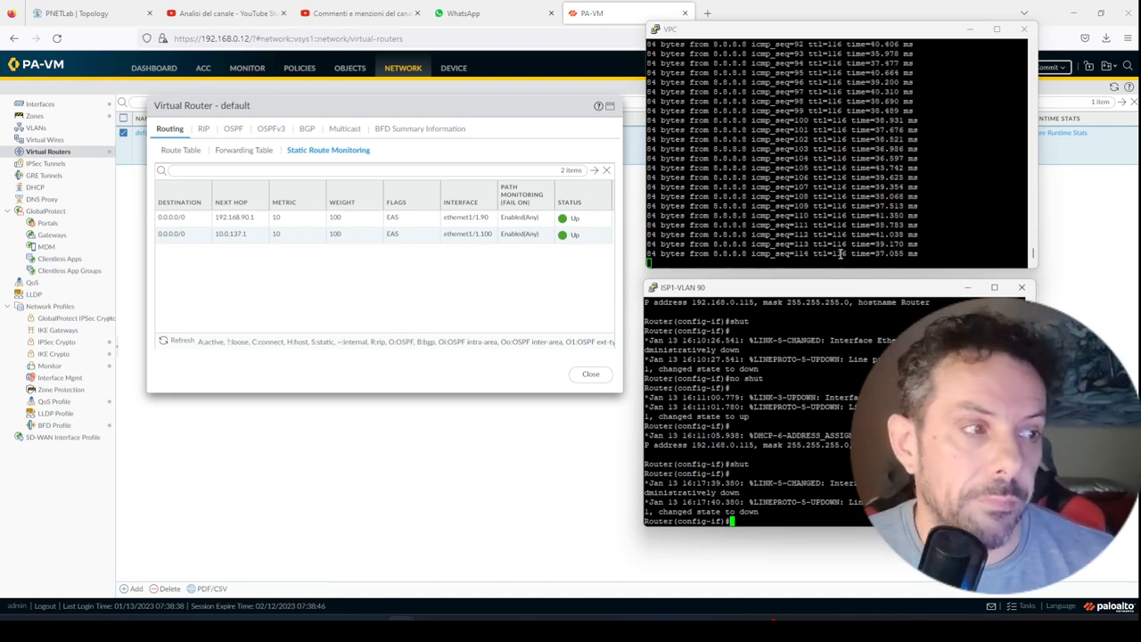
- Move both consoles out of the way, refresh static route monitoring, and inspect the ping status of the ethernet1/1.90 route
left_click_drag(859, 290, 0, 225)
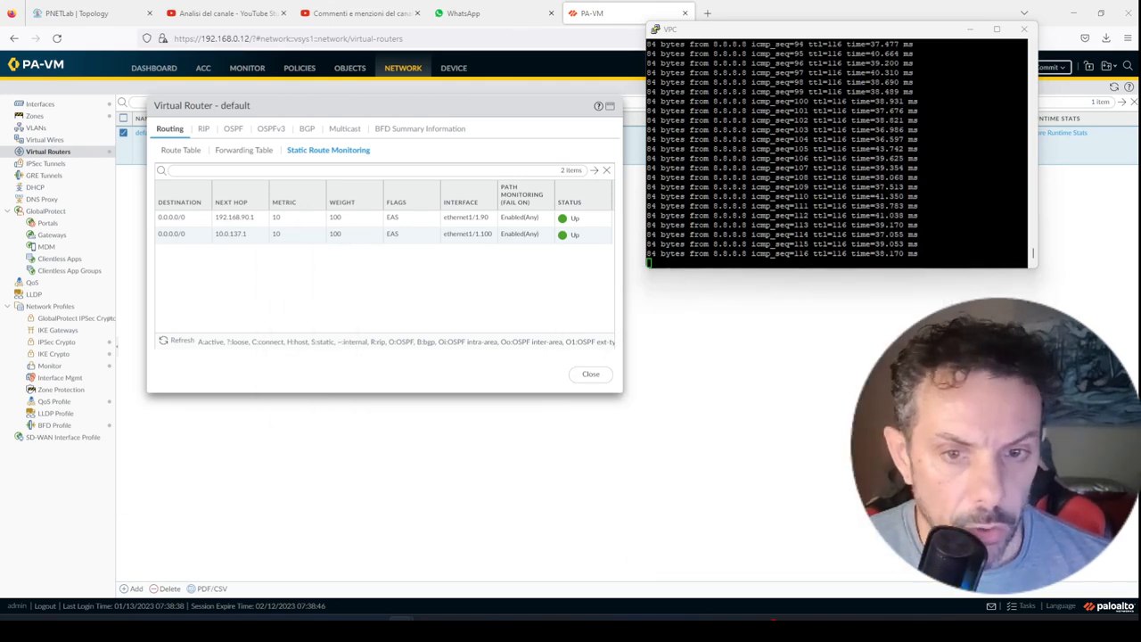
left_click_drag(795, 33, 0, 134)
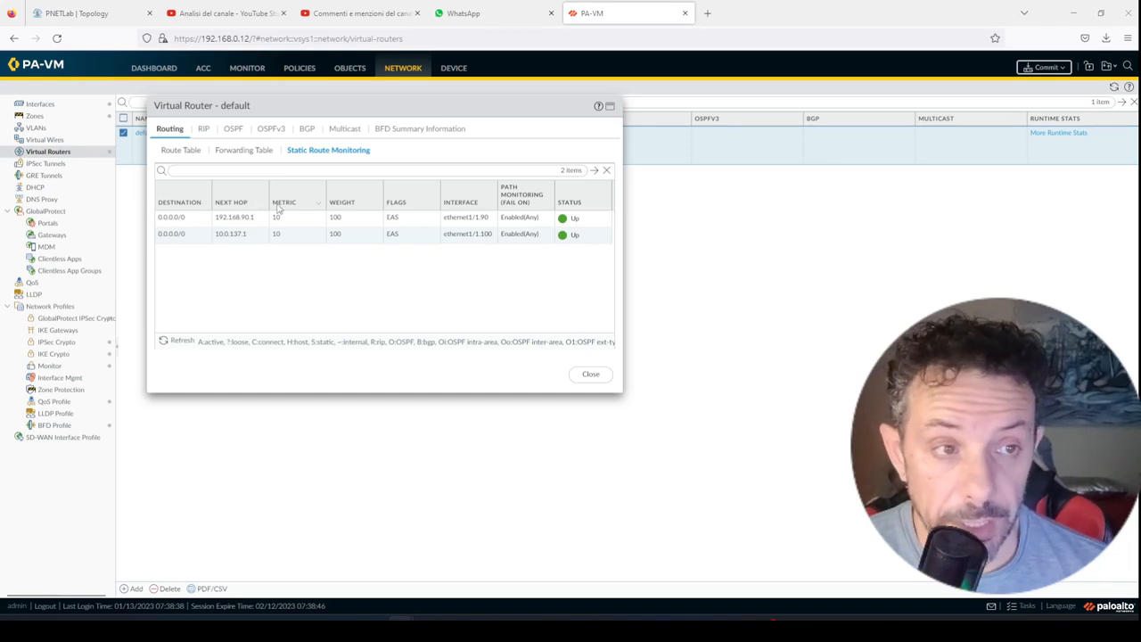
left_click(174, 343)
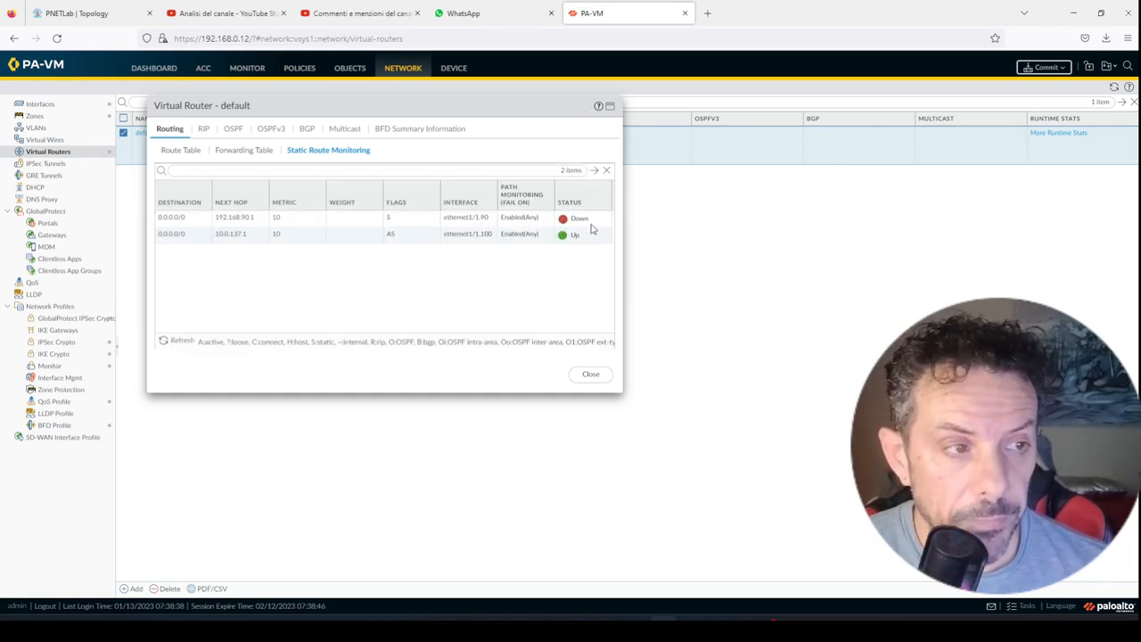
mouse_move(592, 229)
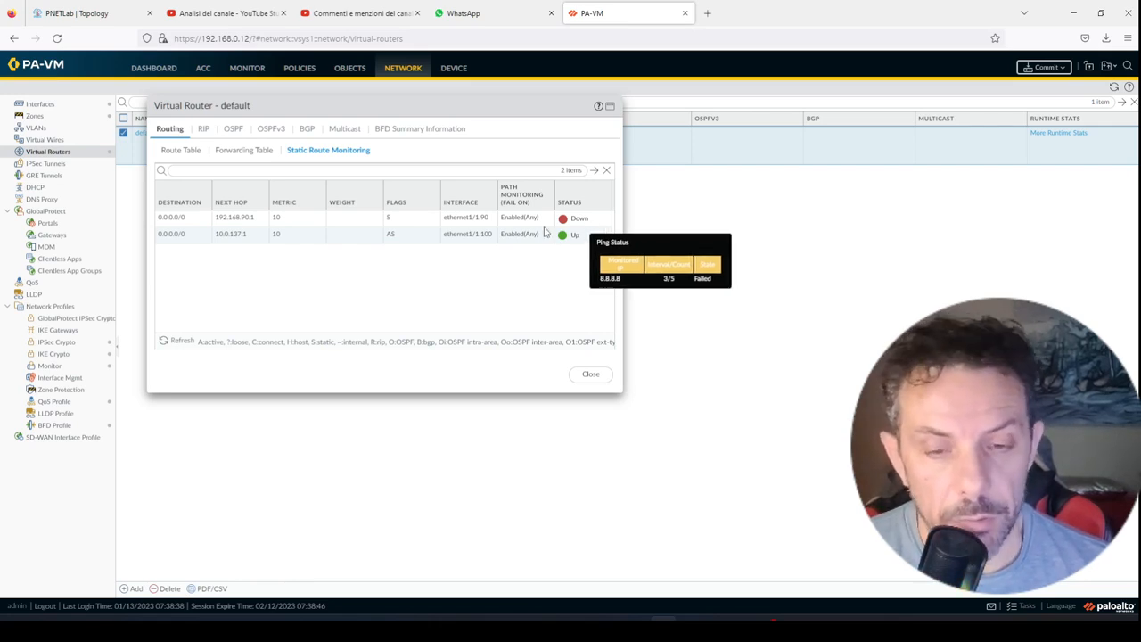
- Bring the ISP1-VLAN 90 console beside the route monitor, re-enable the router's current interface with "no shut", and move the console away
left_click_drag(0, 358, 796, 186)
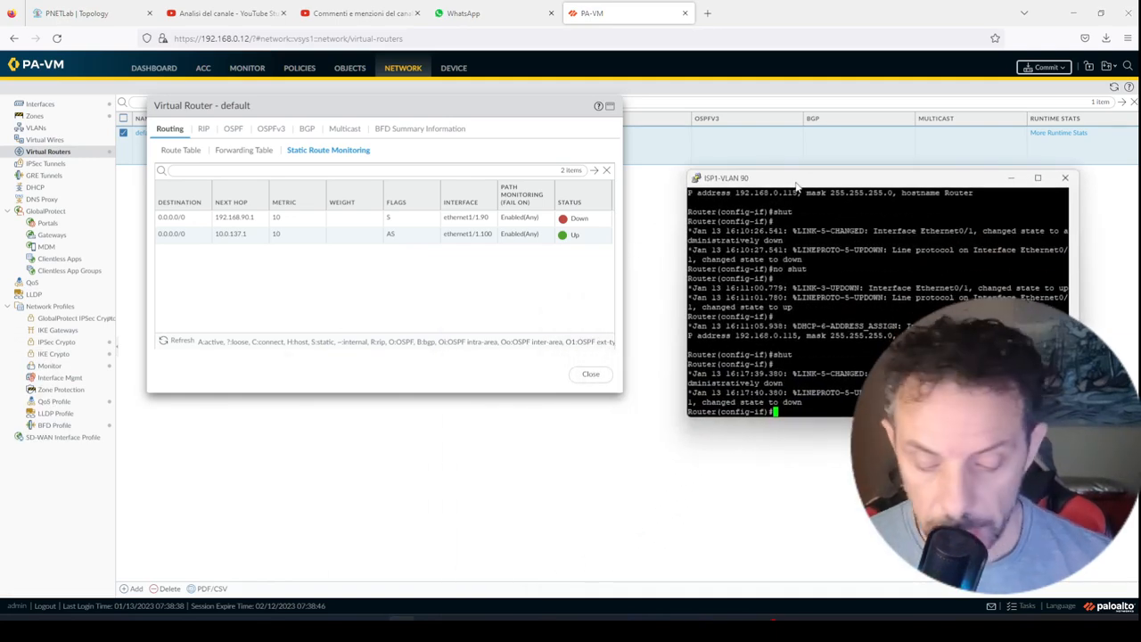
type("no shut")
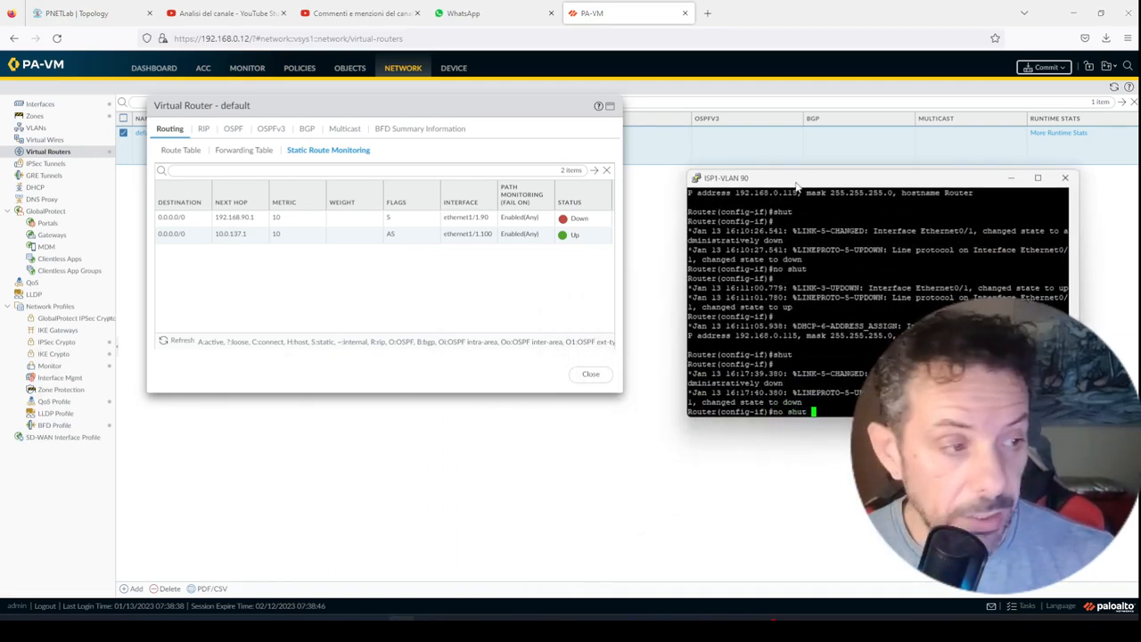
key("Return")
left_click_drag(796, 187, 0, 267)
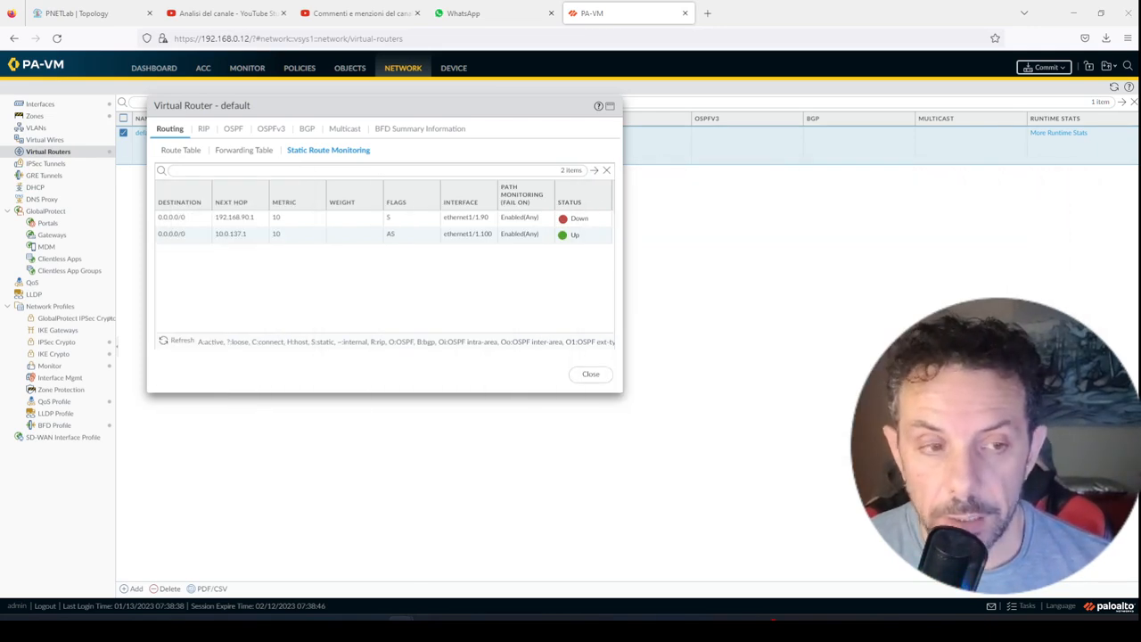
left_click_drag(0, 356, 0, 205)
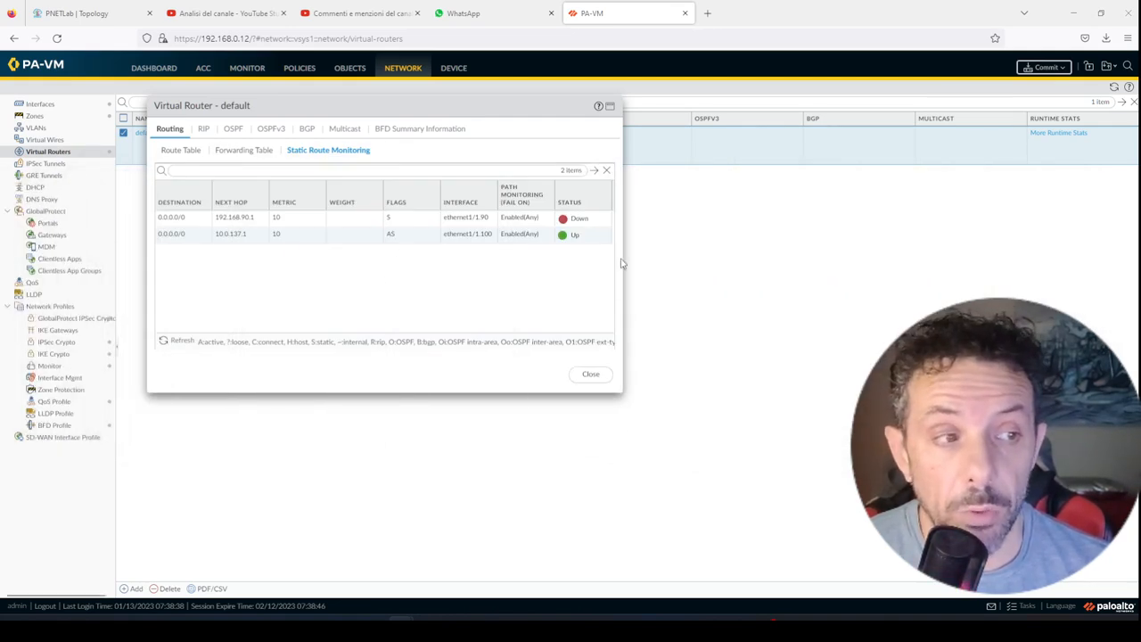
- Refresh static route monitoring repeatedly to follow the recovery of the ethernet1/1.90 route, and close the runtime statistics
left_click(179, 342)
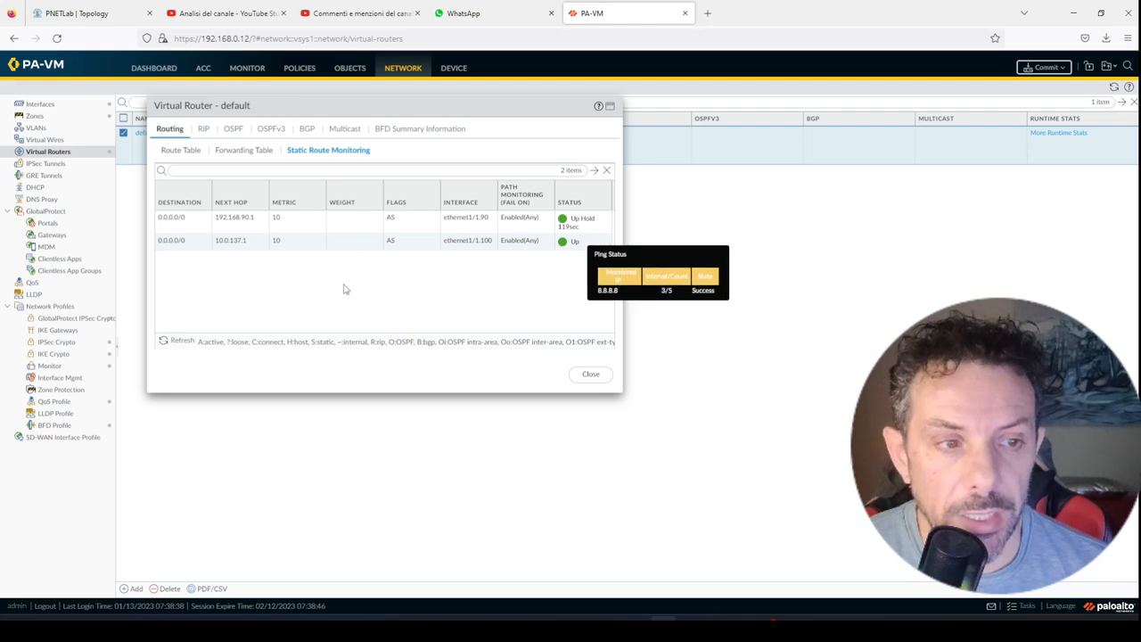
left_click(179, 340)
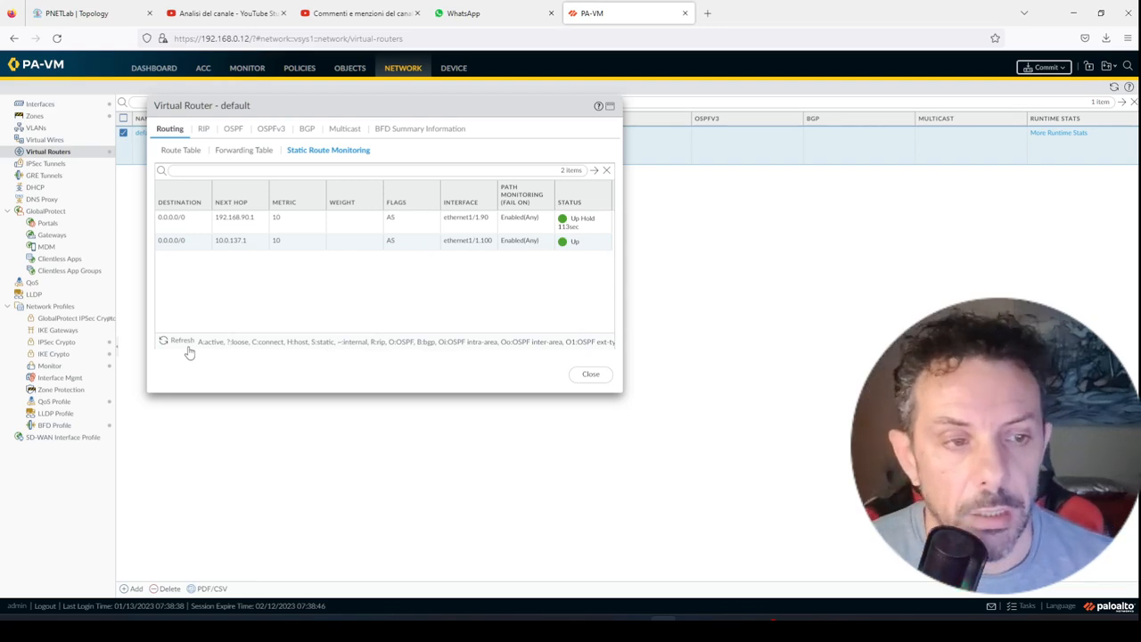
left_click(182, 343)
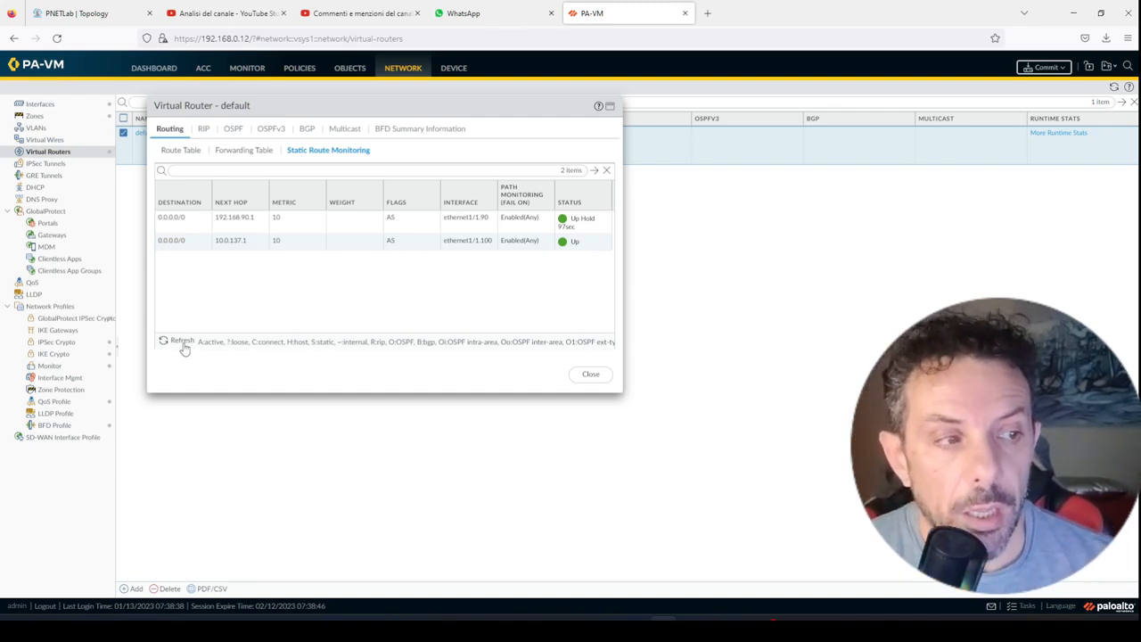
left_click(183, 344)
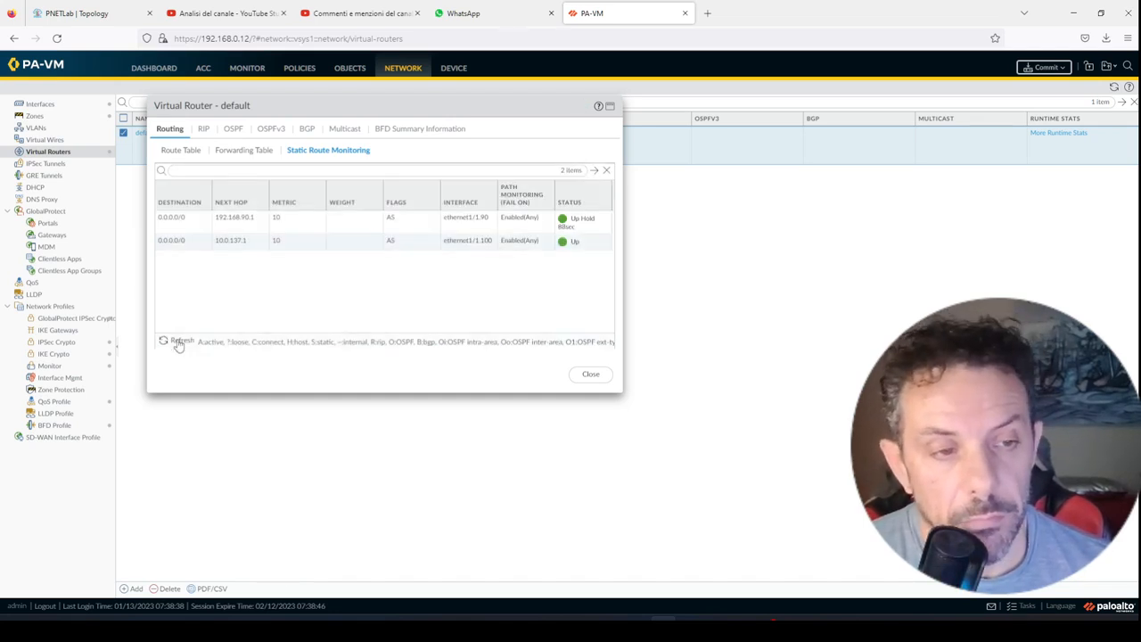
left_click(178, 344)
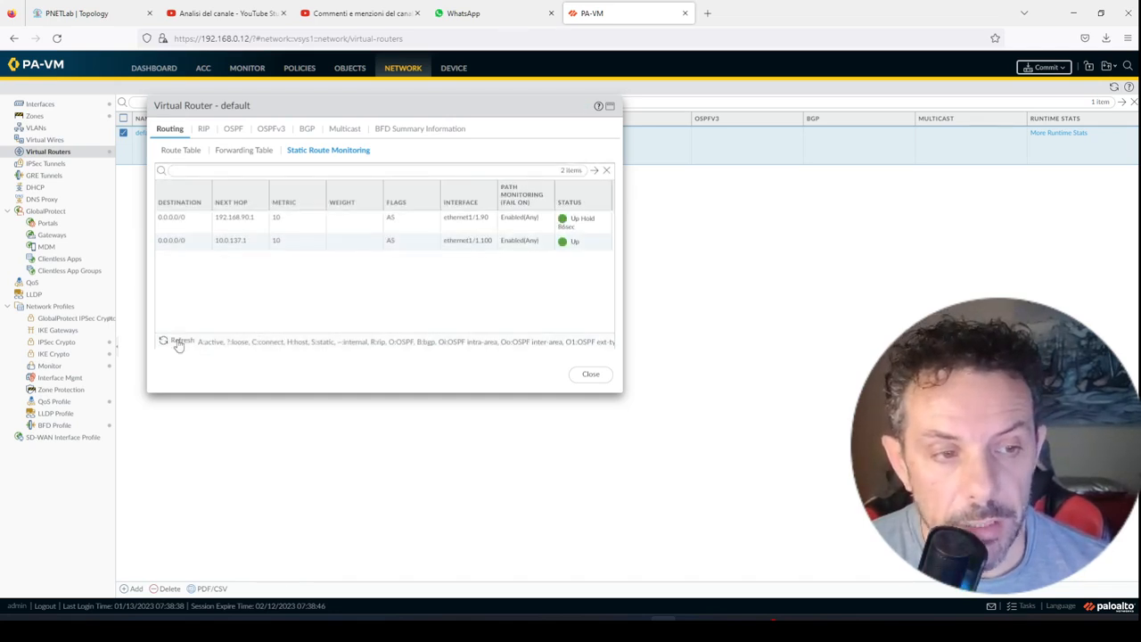
left_click(179, 344)
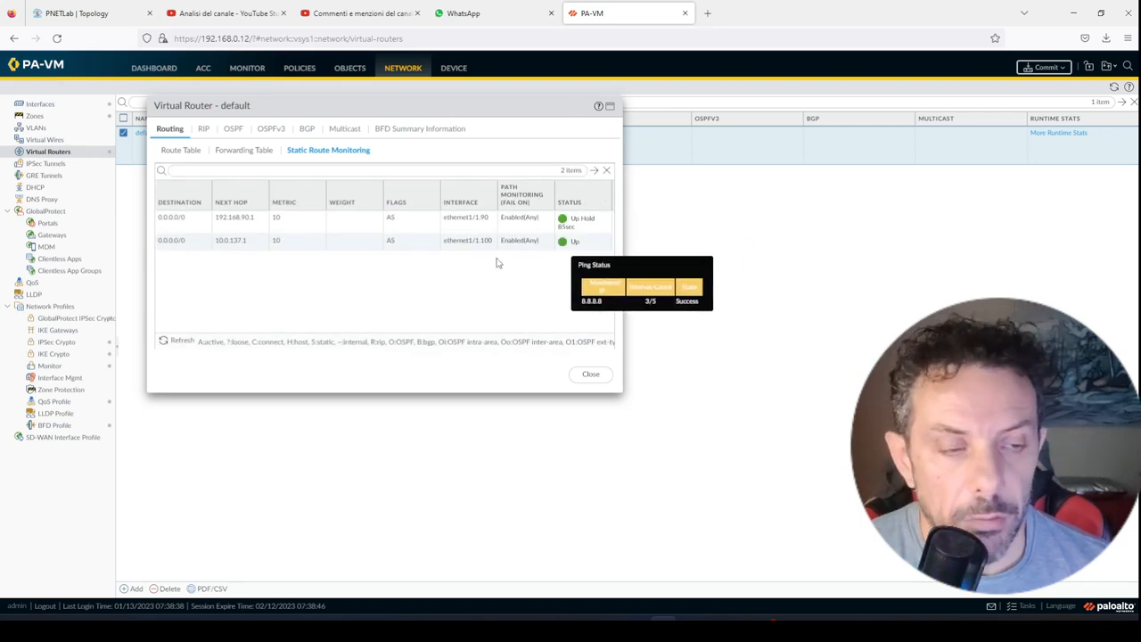
left_click(180, 344)
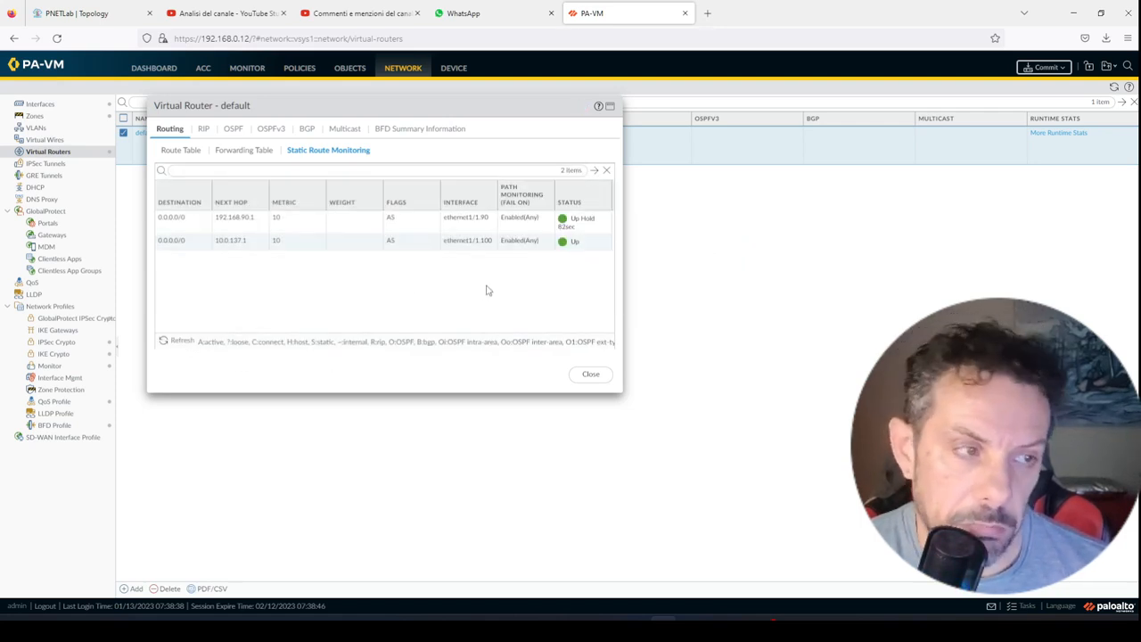
left_click(183, 341)
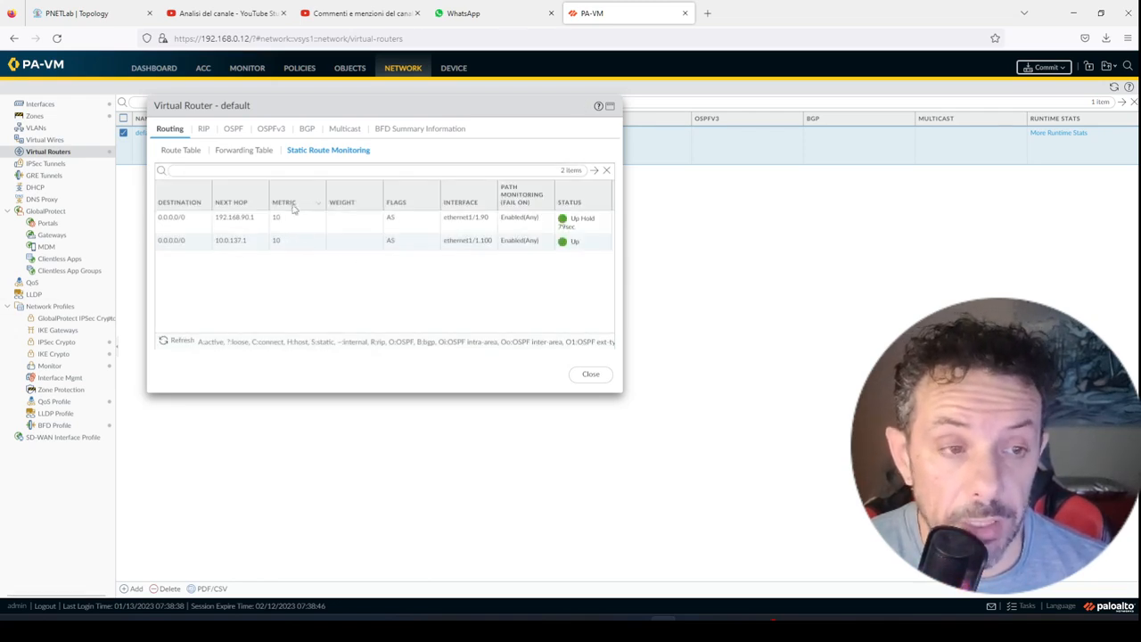
left_click(175, 343)
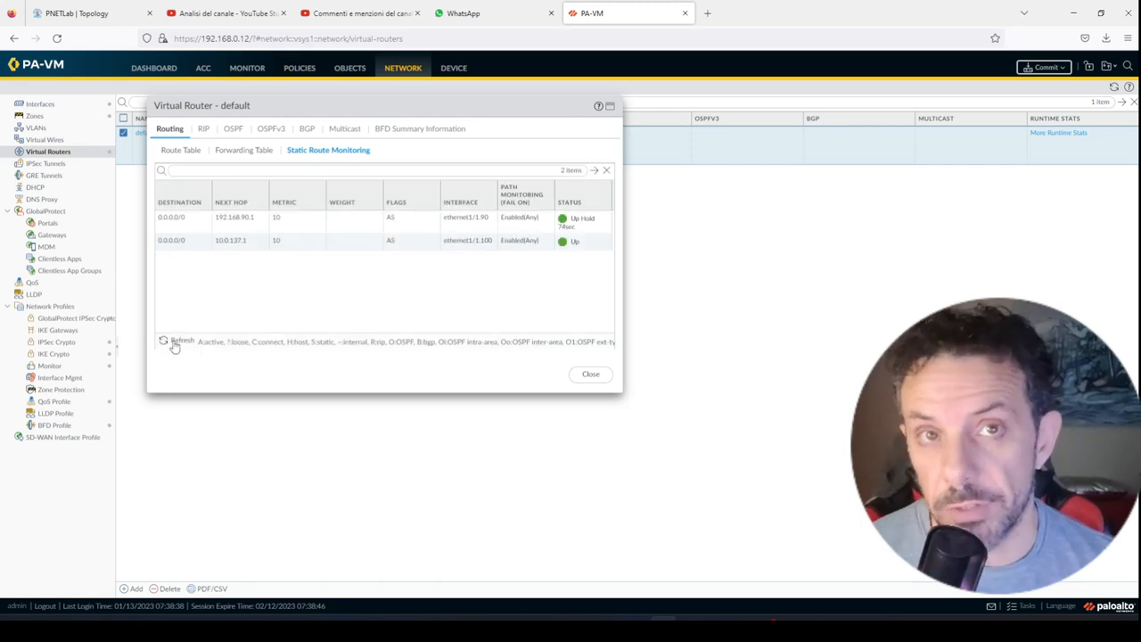
left_click(175, 344)
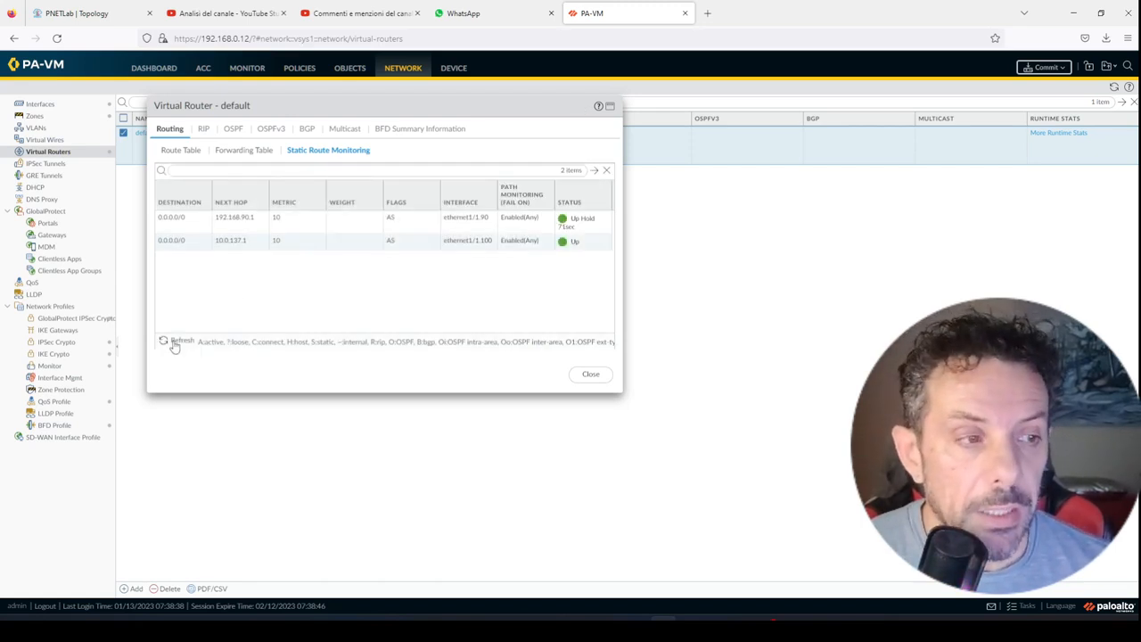
left_click(185, 153)
left_click(590, 373)
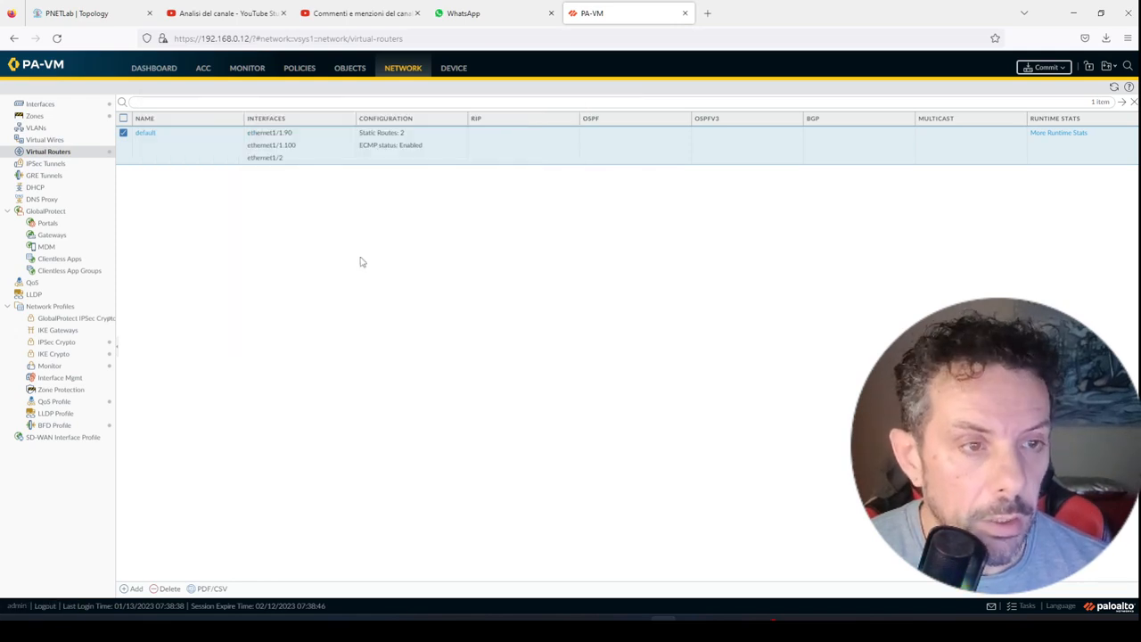
- Inspect the path monitoring settings of the DW-ISP1 static route, including the full source IP, and leave the route without saving
left_click(145, 133)
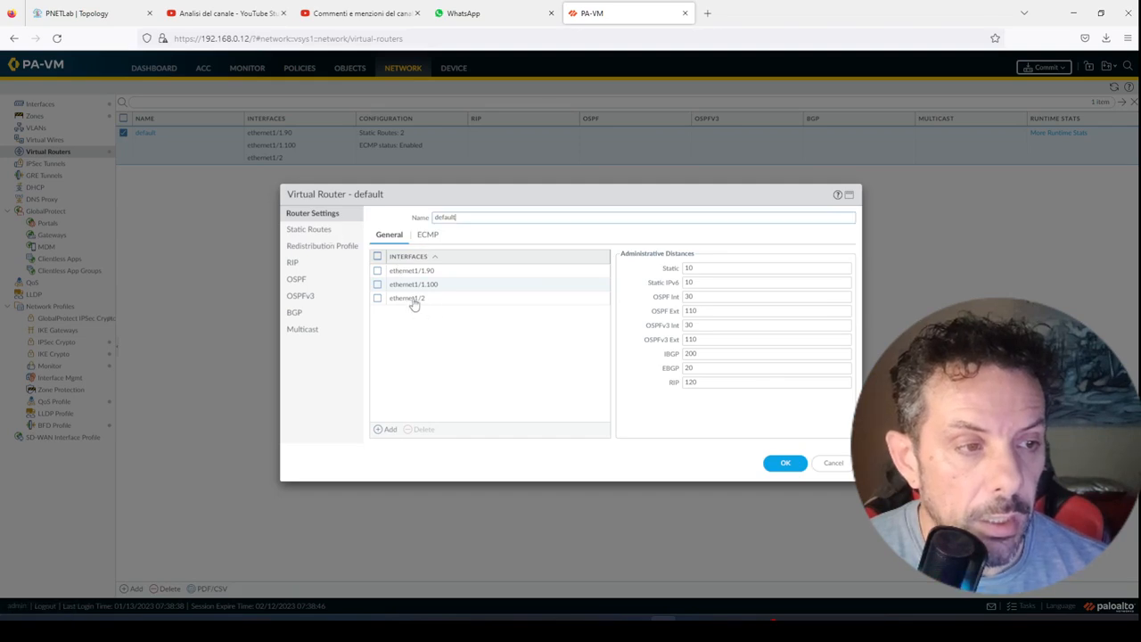
left_click(317, 234)
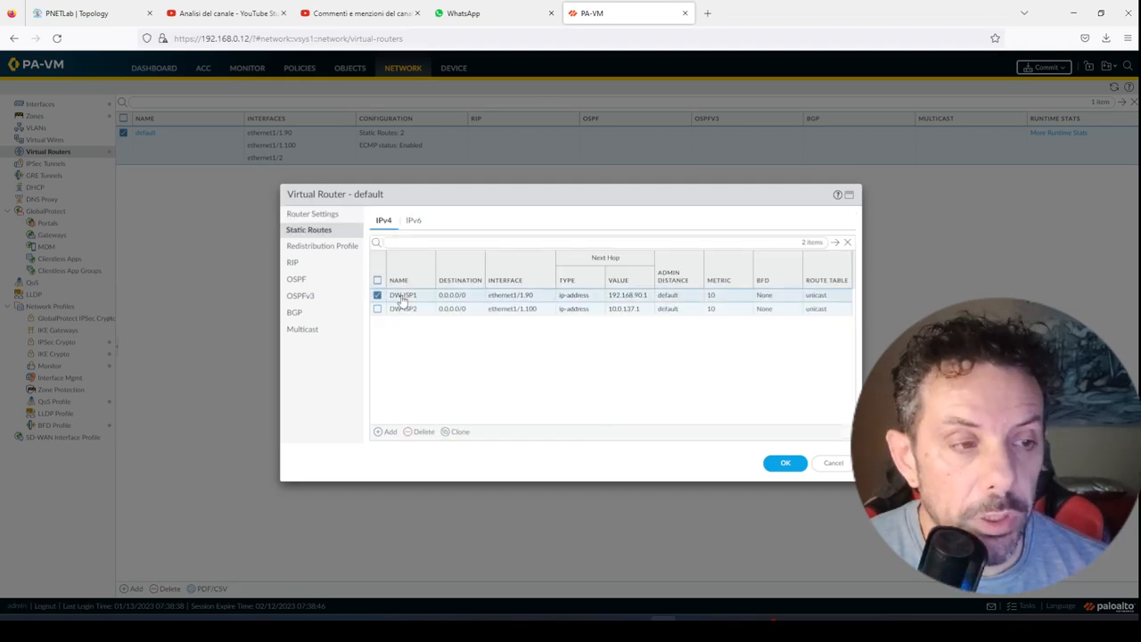
left_click(399, 295)
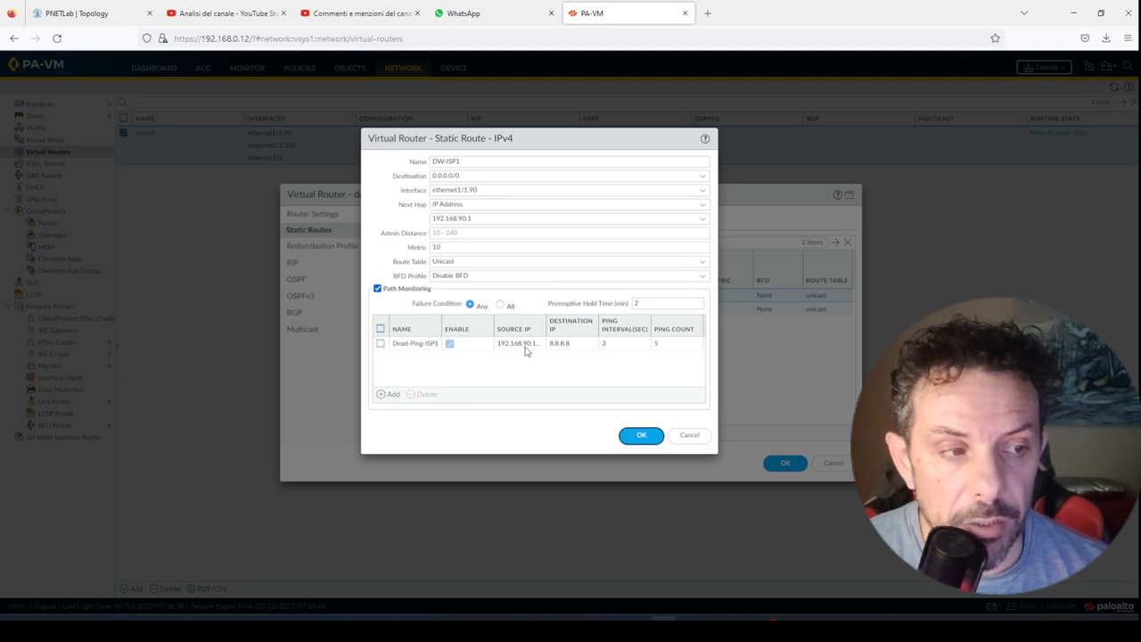
left_click_drag(546, 332, 557, 331)
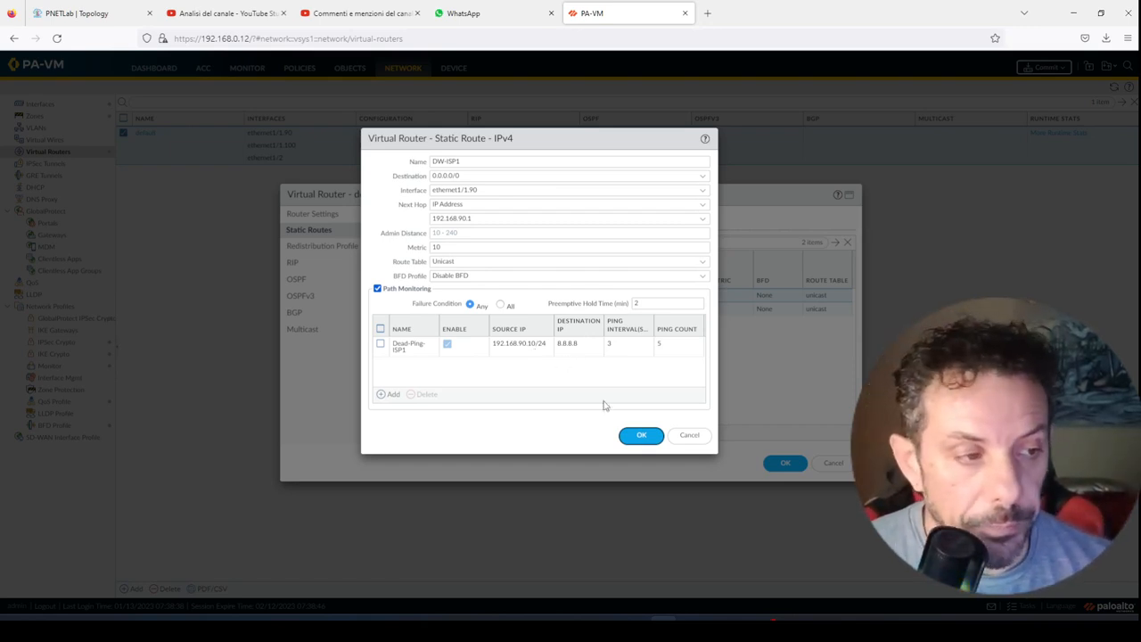
left_click(691, 436)
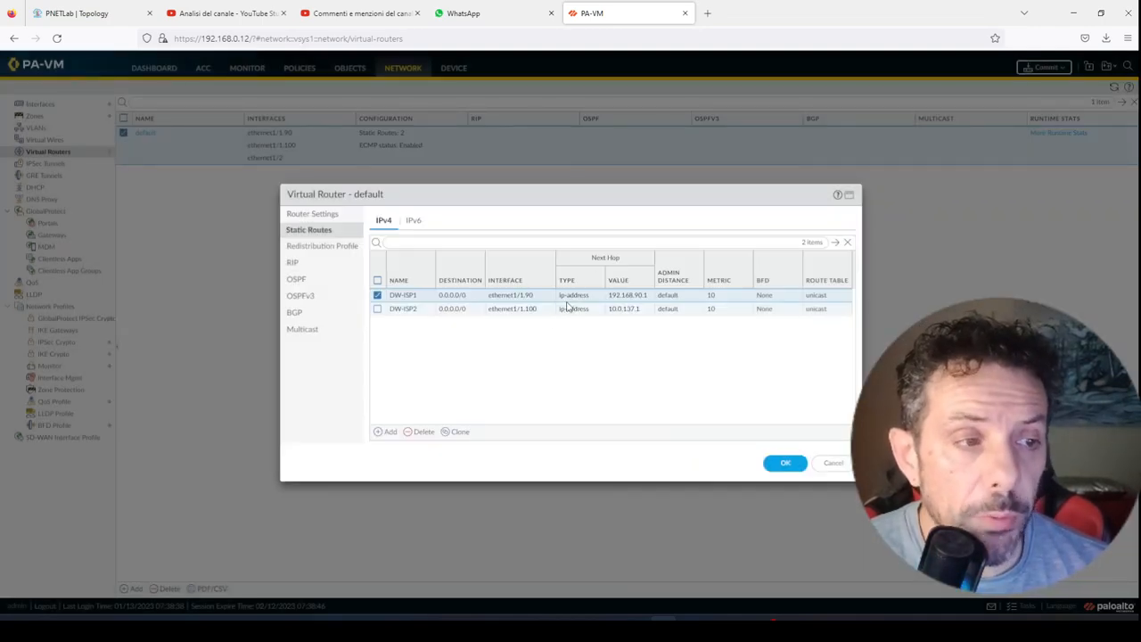
- Shift the virtual router dialog aside, bring up the VPC console to check the continuous ping, and move the console away
left_click_drag(550, 196, 471, 191)
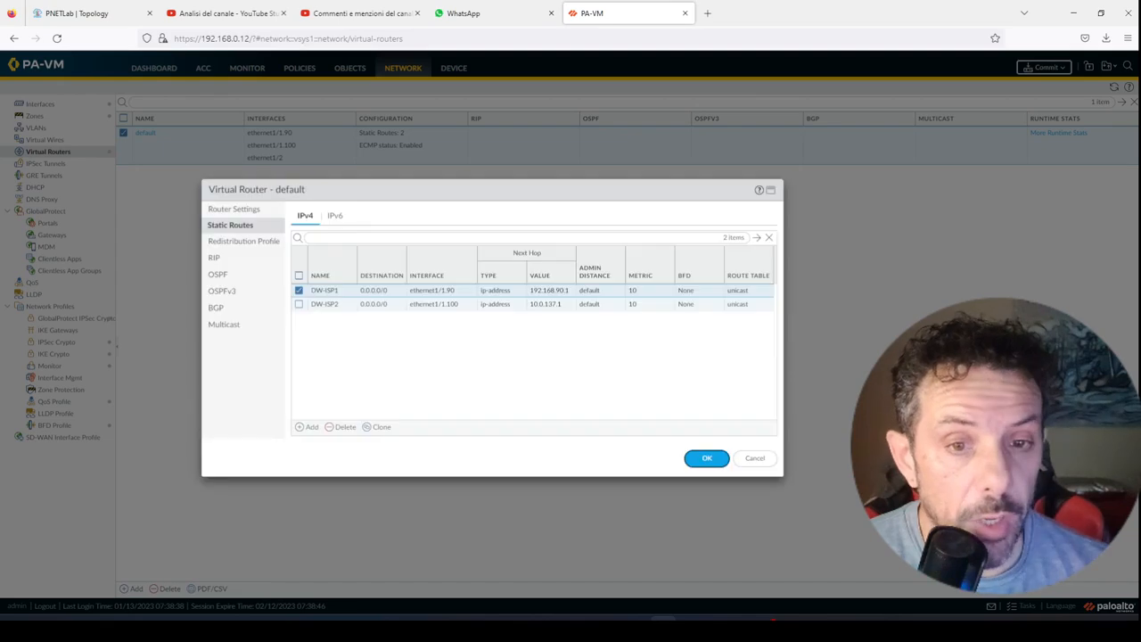
left_click(401, 630)
left_click_drag(440, 277, 822, 134)
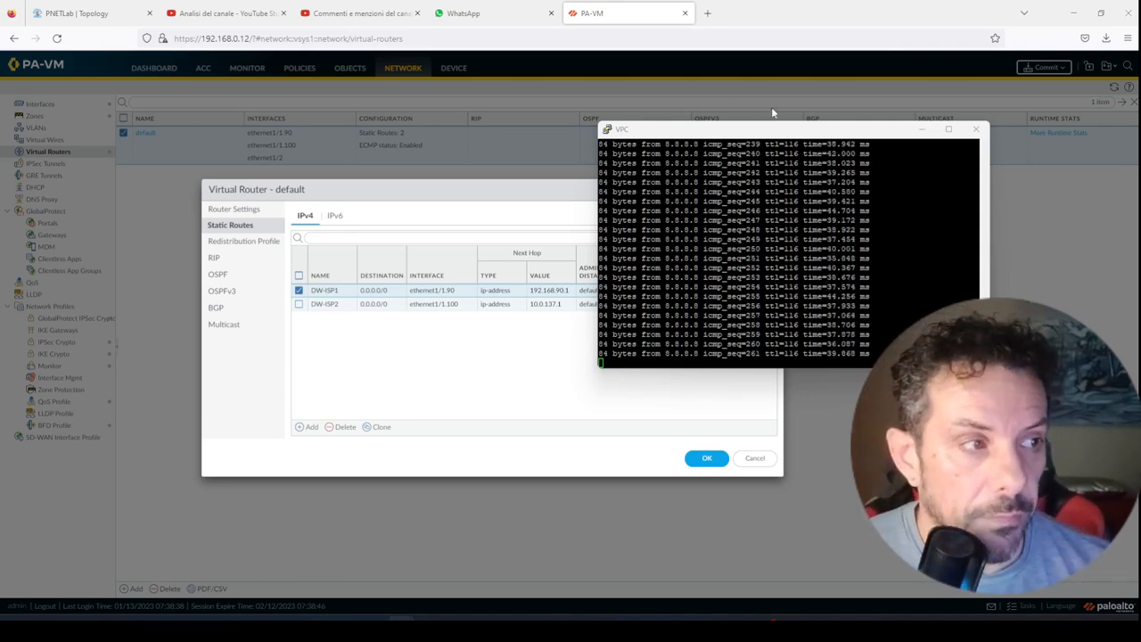
left_click_drag(793, 131, 0, 163)
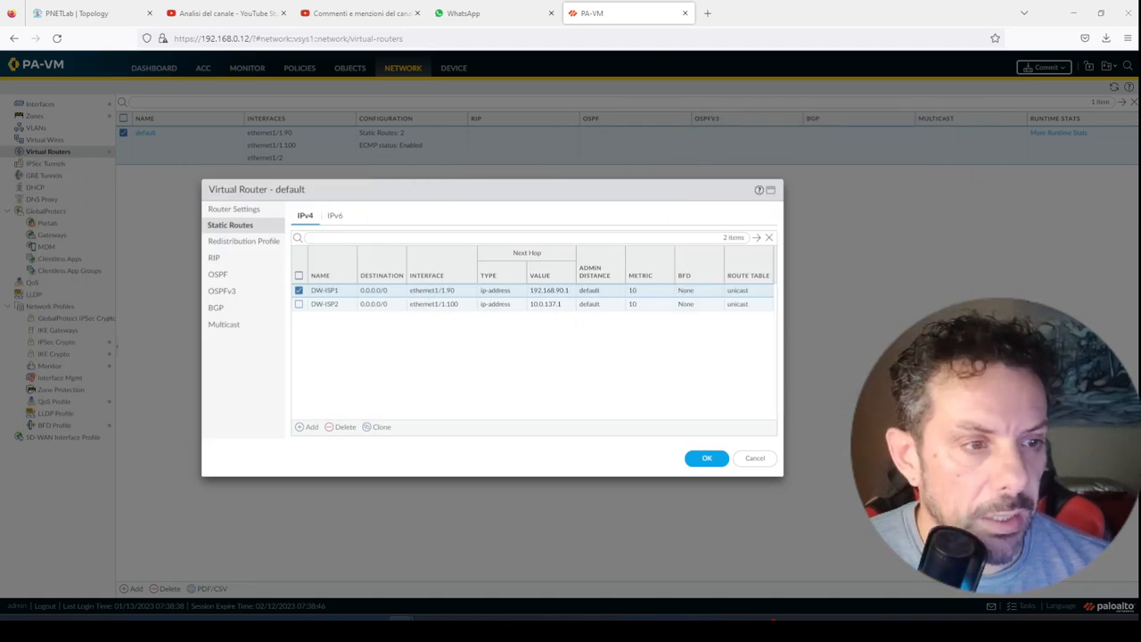
- Leave the default virtual router's settings without saving and reopen static route monitoring in its runtime statistics
left_click(236, 212)
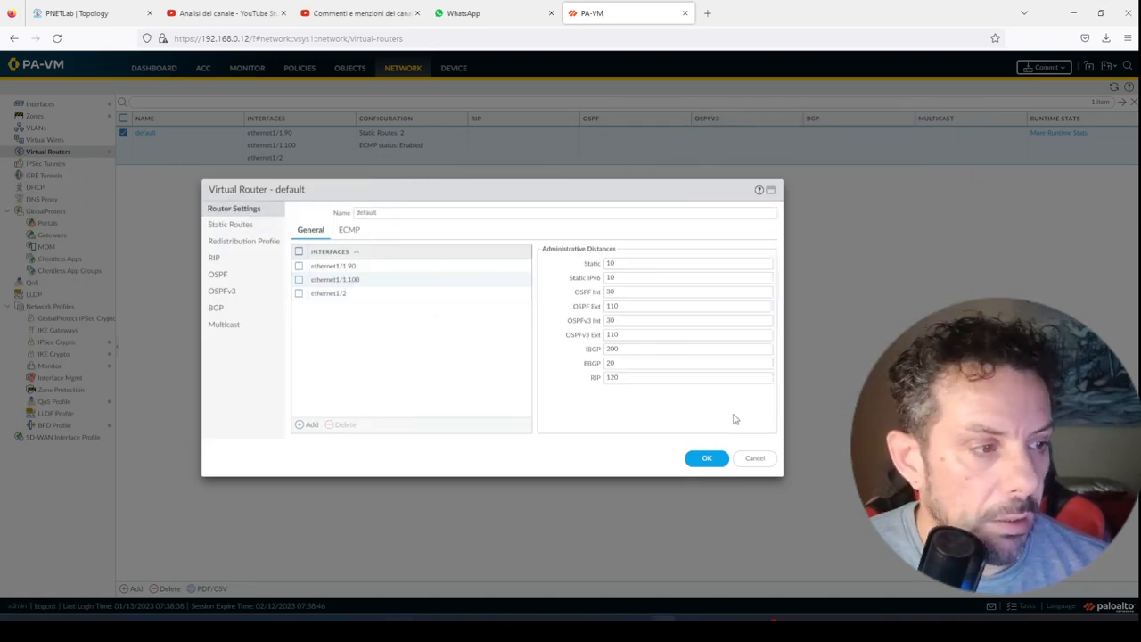
left_click(755, 457)
left_click(1054, 135)
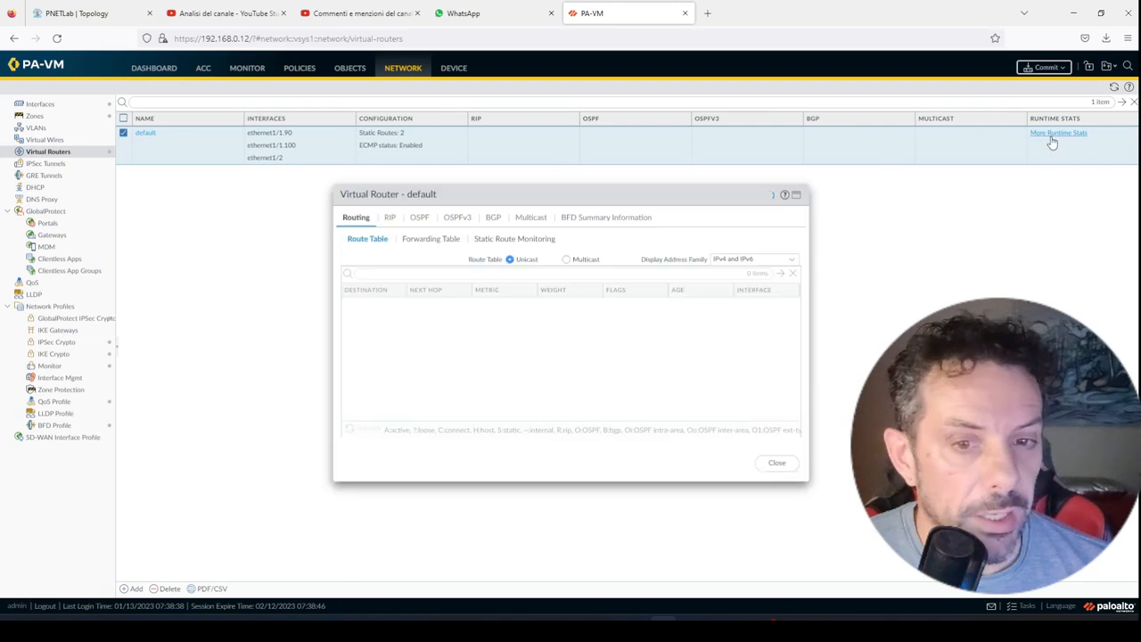
left_click(517, 238)
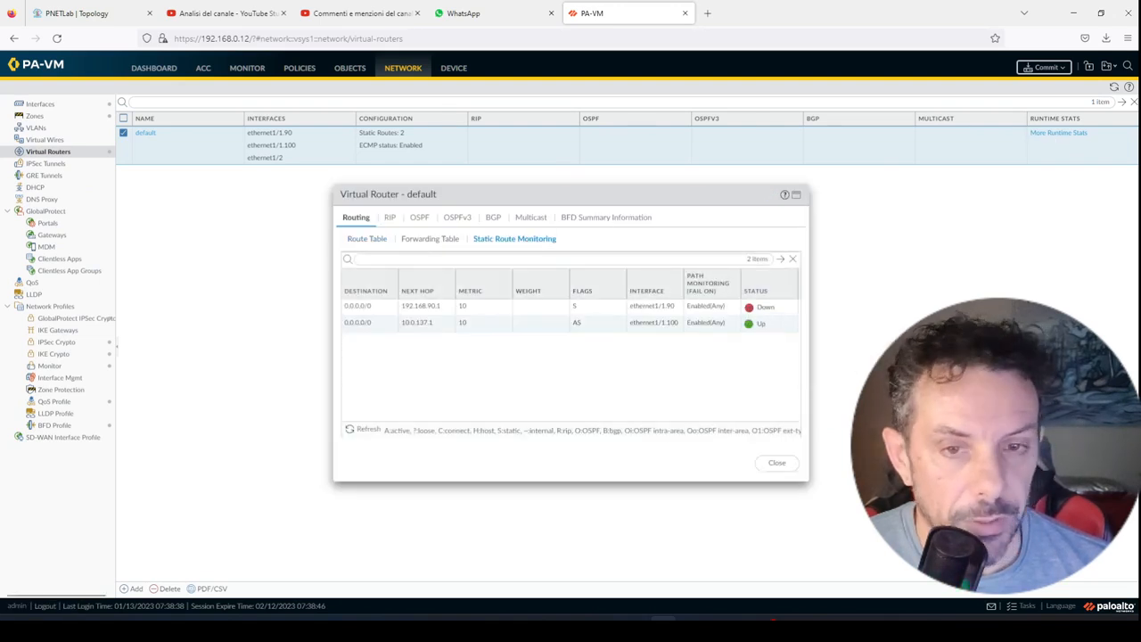
- Check the VPC ping to 8.8.8.8 beside the route monitor, move the console away, and refresh the status of both routes
left_click(401, 628)
left_click_drag(558, 164, 720, 153)
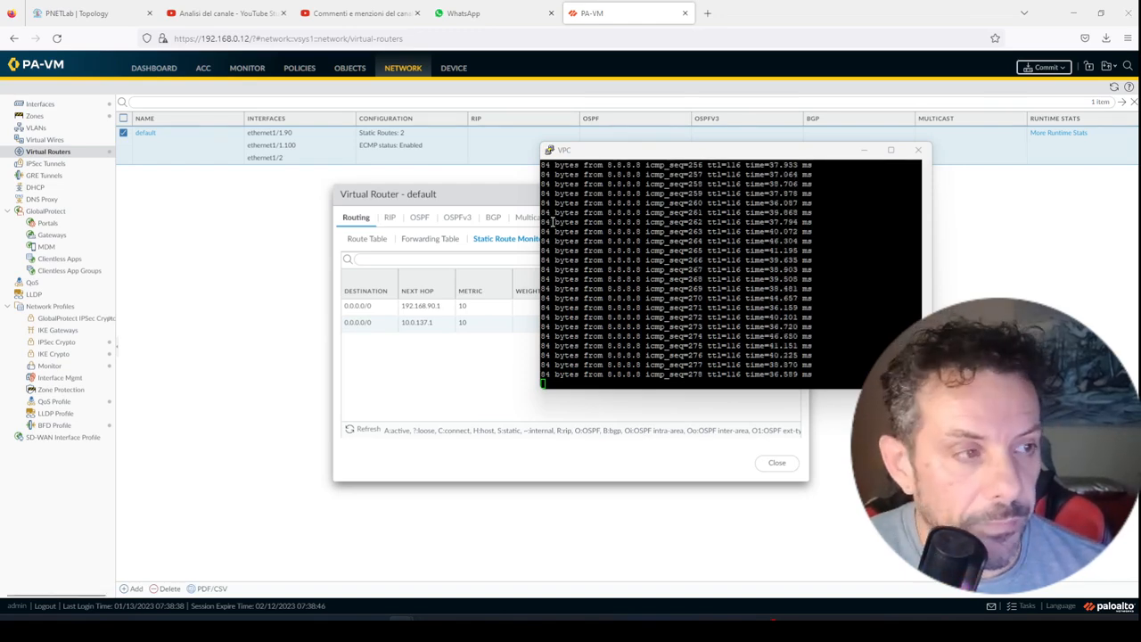
left_click_drag(710, 154, 0, 176)
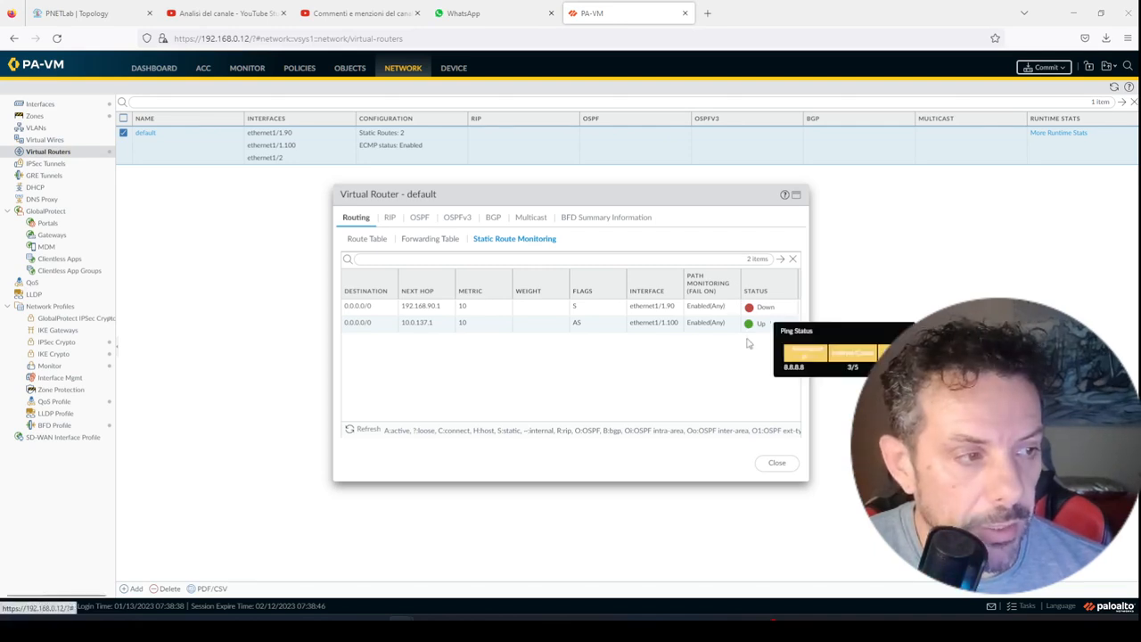
left_click(351, 432)
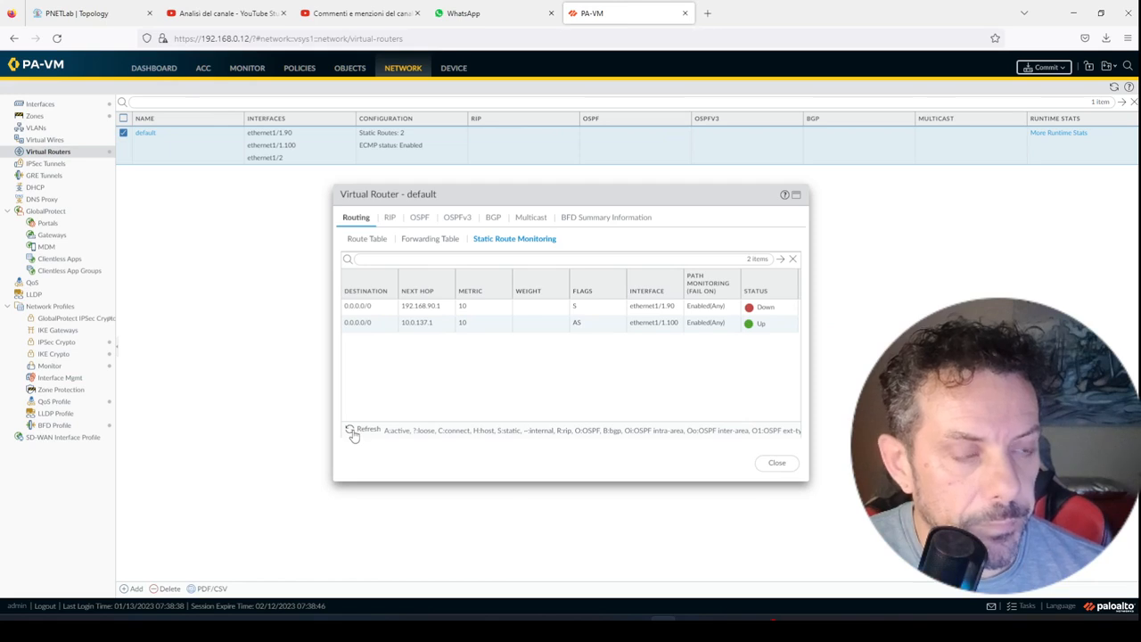
left_click(352, 432)
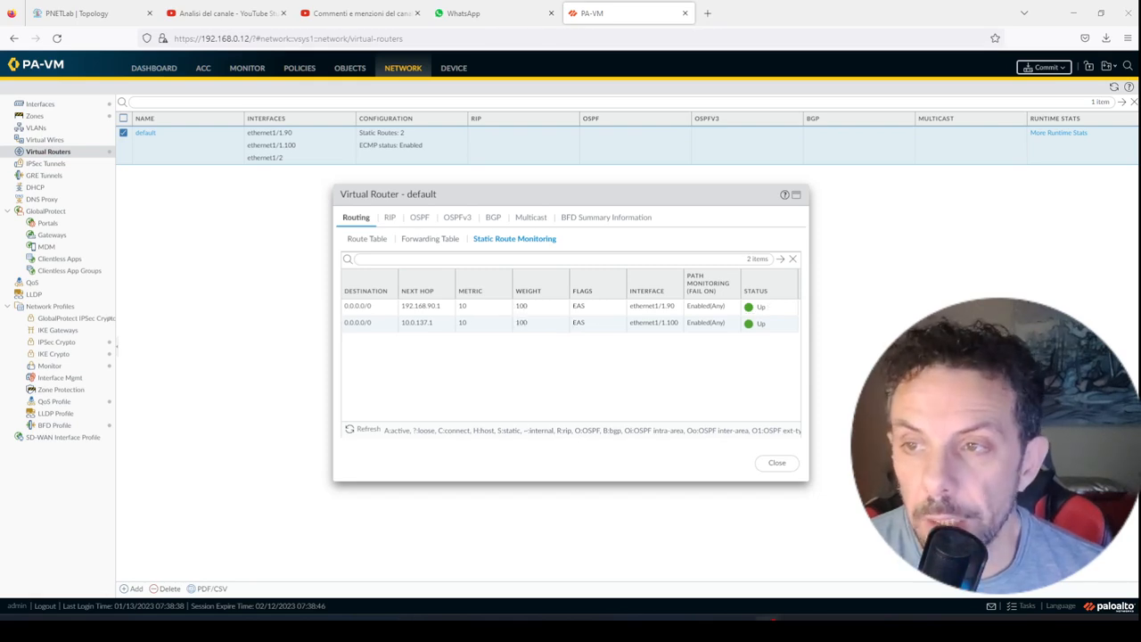
- Bring the VPC console back into view to examine the ping's continuity across the ISP1 recovery, and move it off screen
left_click(402, 627)
left_click_drag(504, 237, 799, 98)
mouse_move(783, 347)
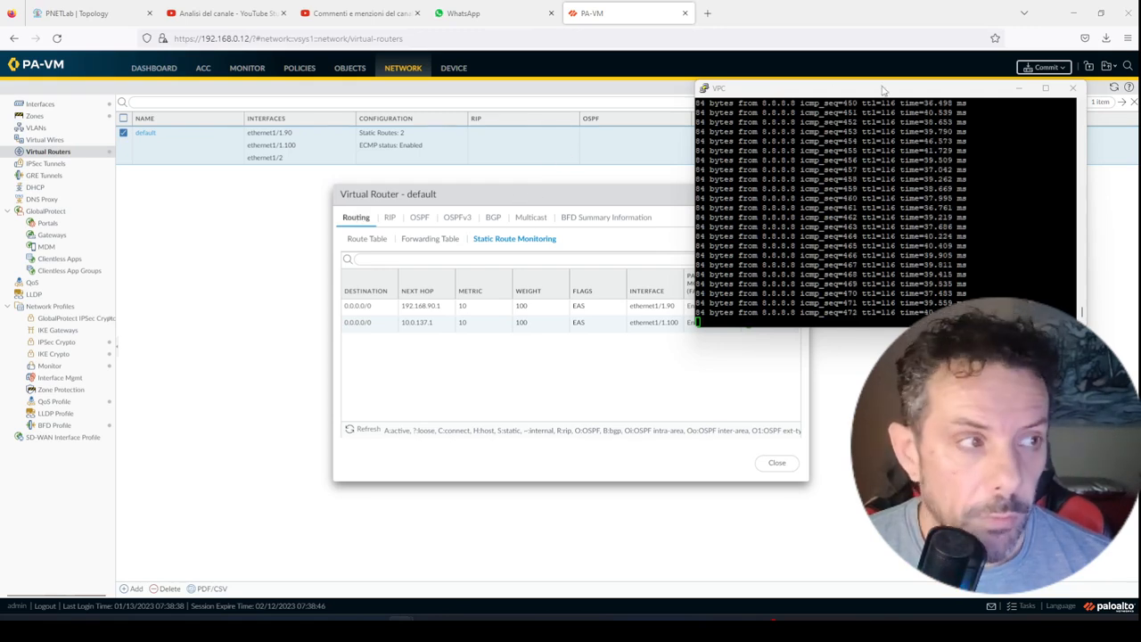
left_click_drag(887, 94, 0, 127)
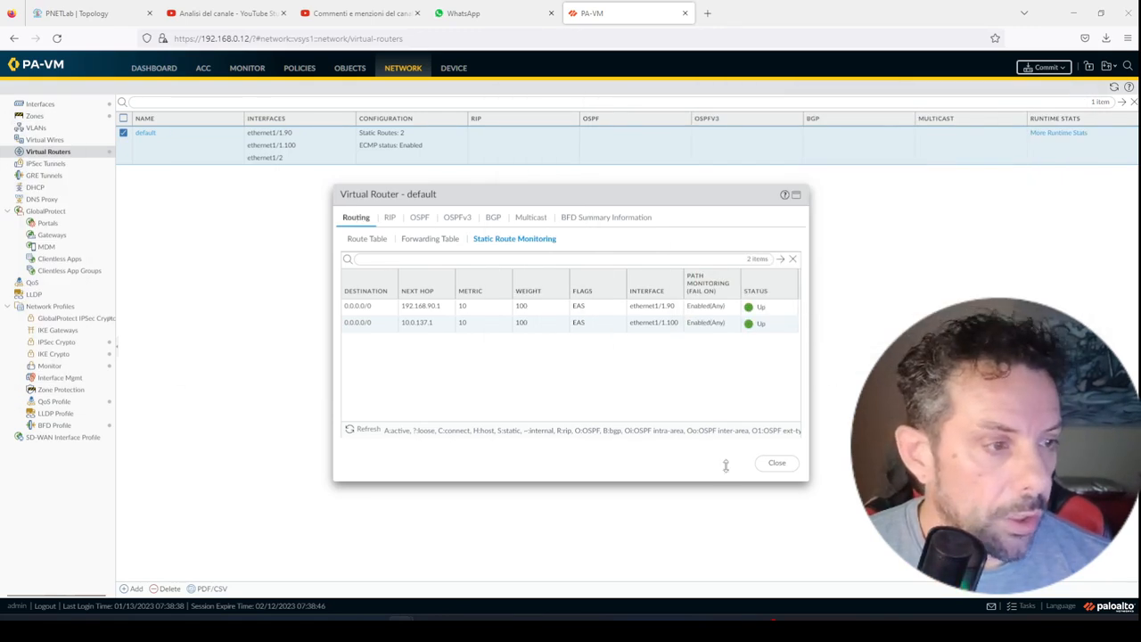
- Close the runtime statistics and open the IPv4 static routes of the default virtual router
left_click(776, 462)
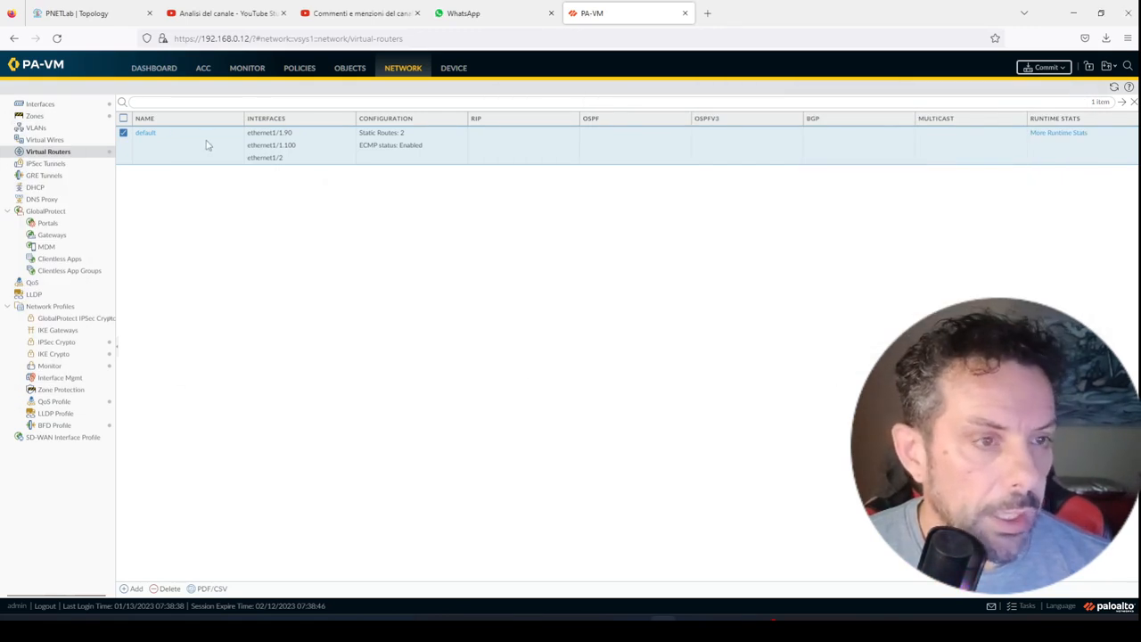
left_click(143, 133)
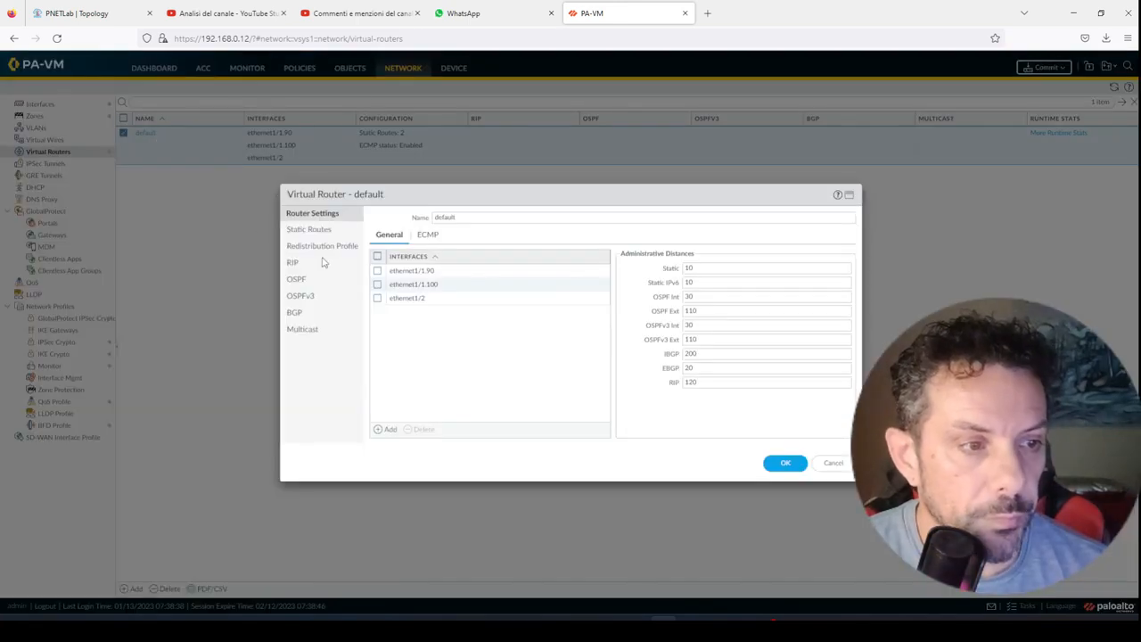
left_click(325, 229)
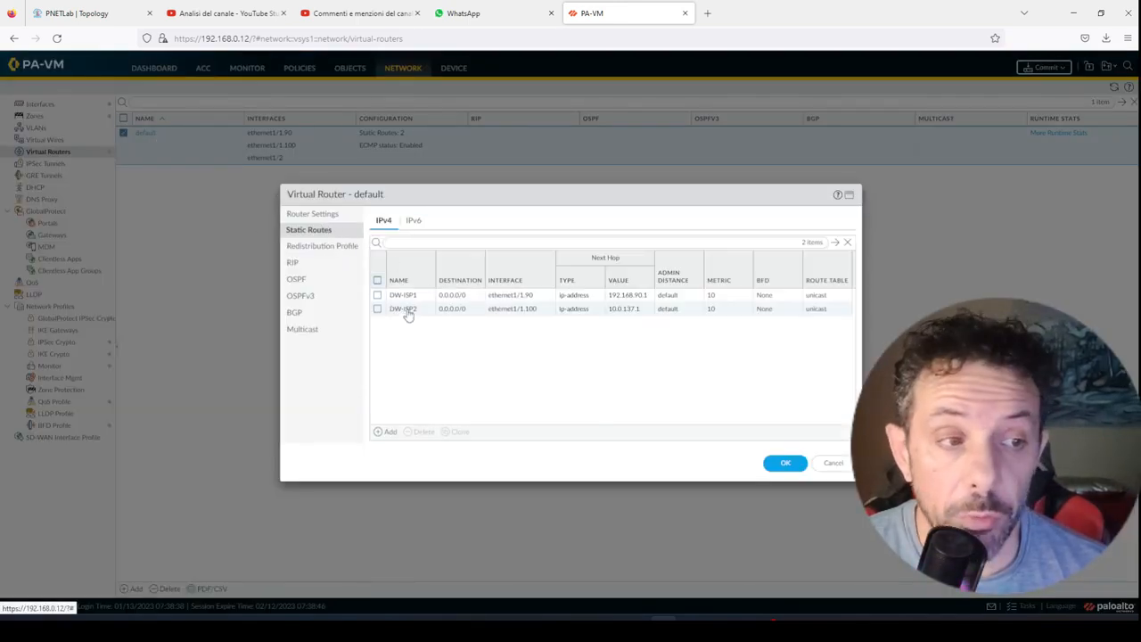
- Delete the Dead-Ping-ISP1 path monitoring entry from the DW-ISP1 static route and accept the route
left_click(403, 296)
left_click(436, 399)
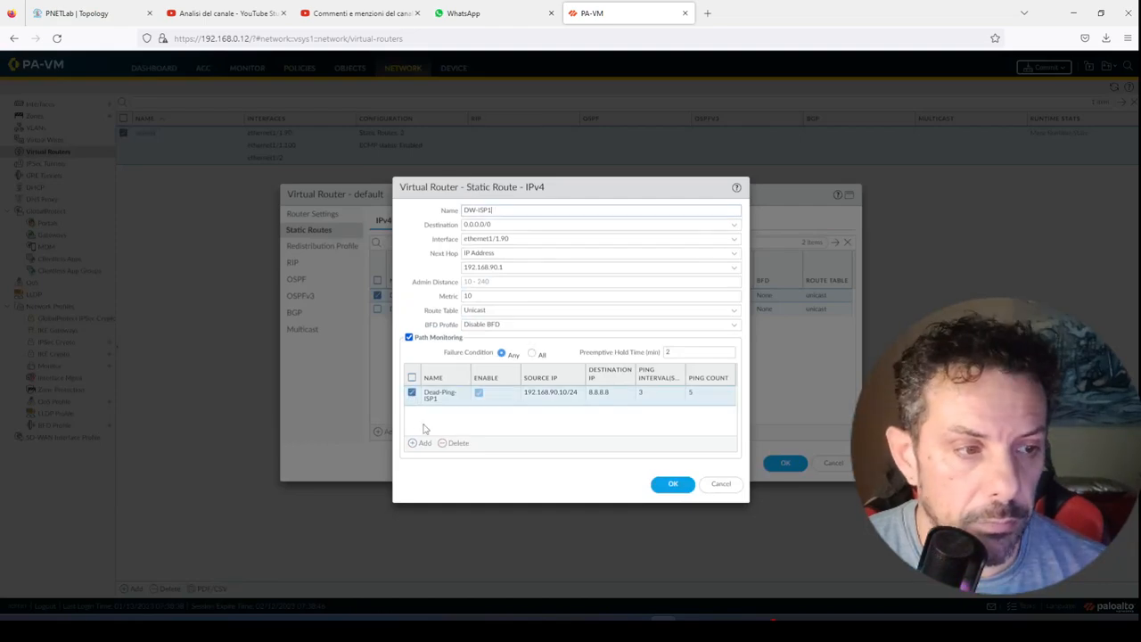
left_click(451, 443)
left_click(670, 483)
- Delete the Dead-Ping-ISP2 path monitoring entry from the DW-ISP2 static route and save the default virtual router
left_click(406, 309)
left_click(404, 309)
left_click(417, 398)
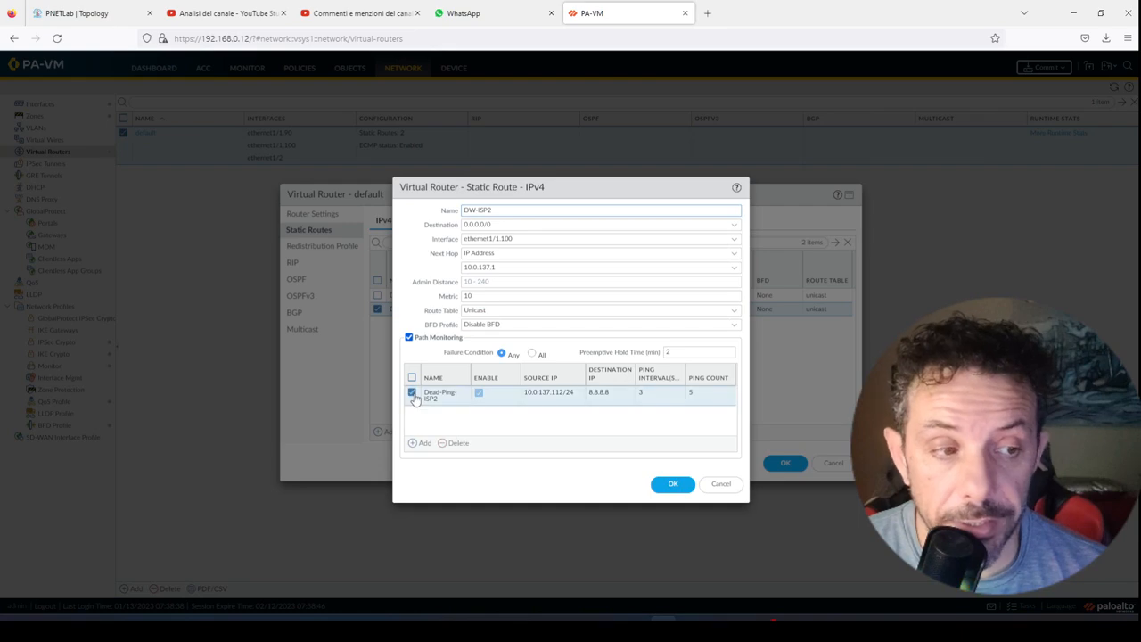
left_click(463, 444)
left_click(673, 484)
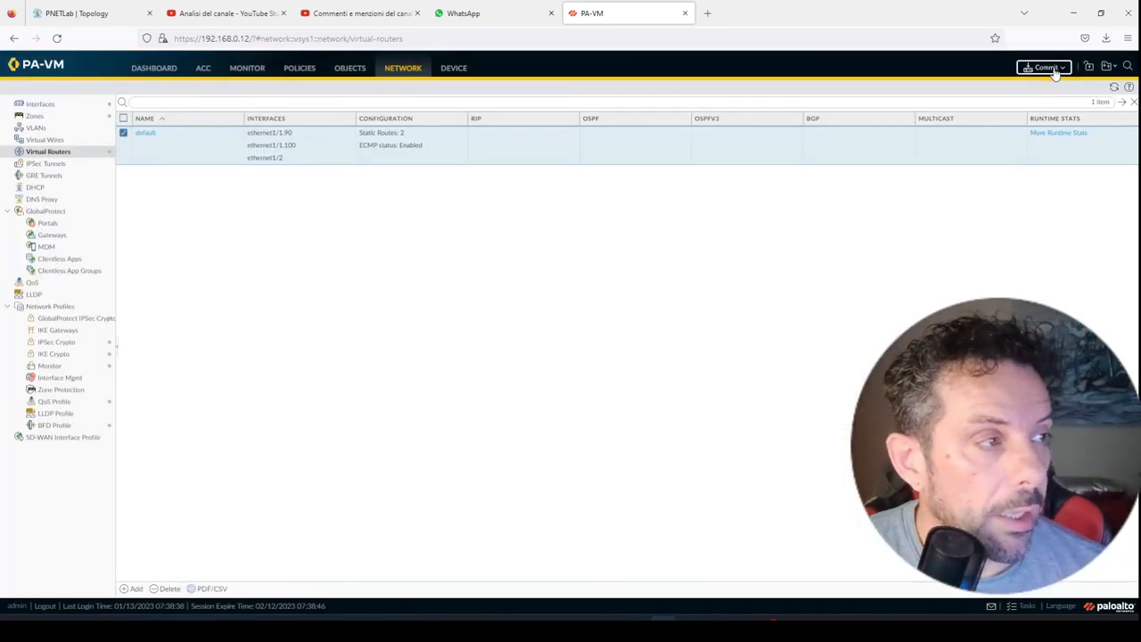
- Commit all pending changes to the firewall's running configuration
left_click(1050, 68)
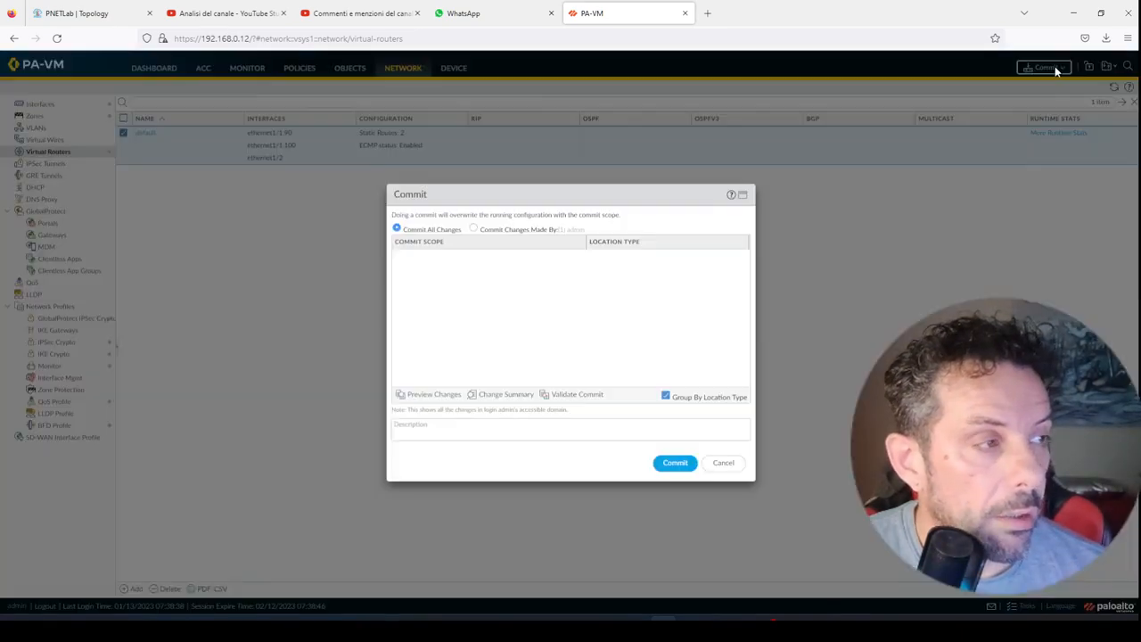
left_click(670, 463)
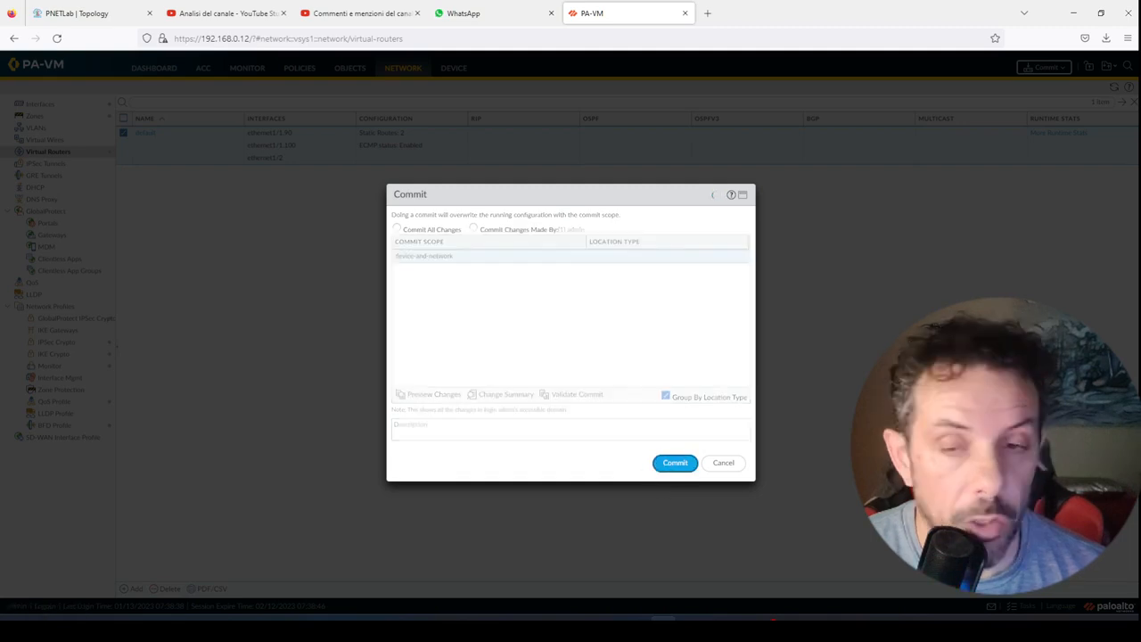
- Check the VPC ping during the commit, move the console off screen, and review the PNETLab topology before returning to the commit status
key("alt+Tab")
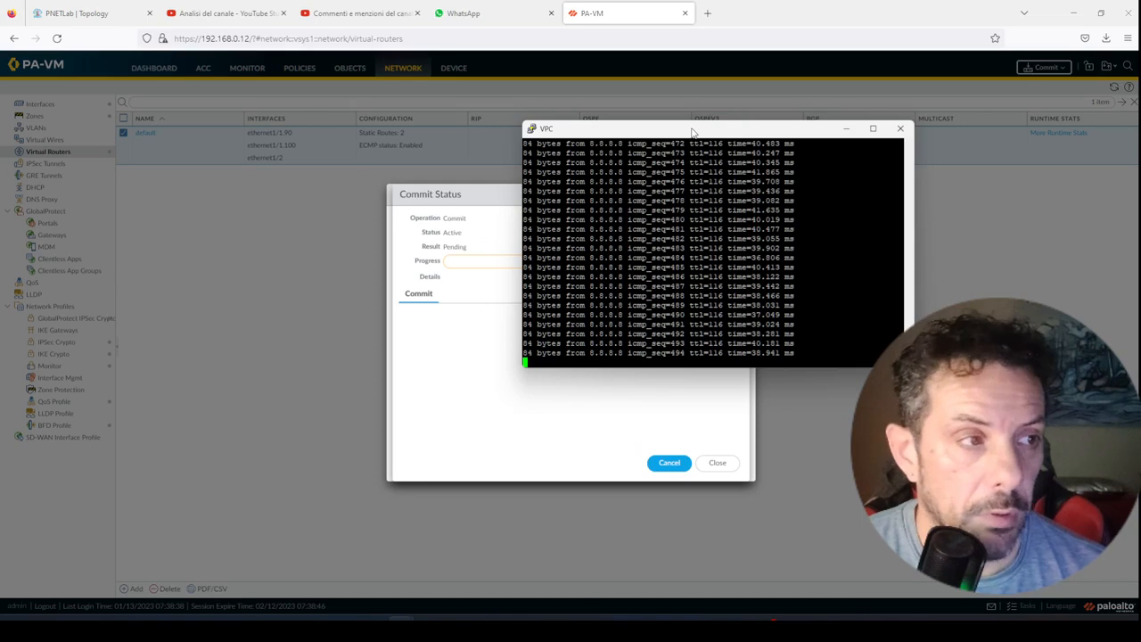
left_click_drag(692, 132, 150, 174)
left_click(303, 170)
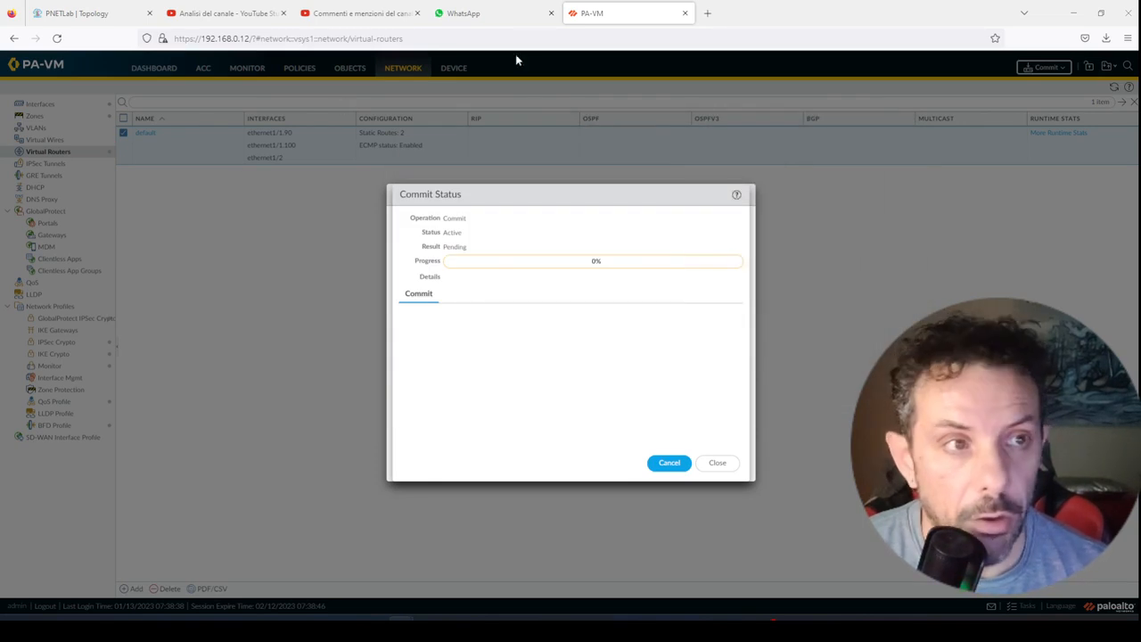
left_click(125, 13)
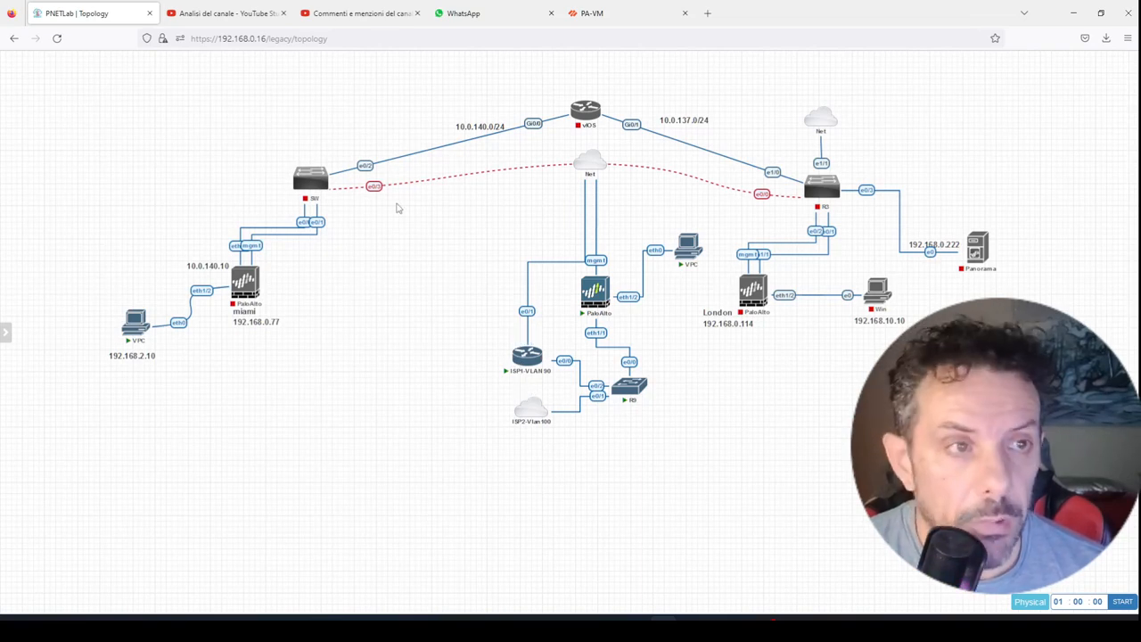
left_click(641, 6)
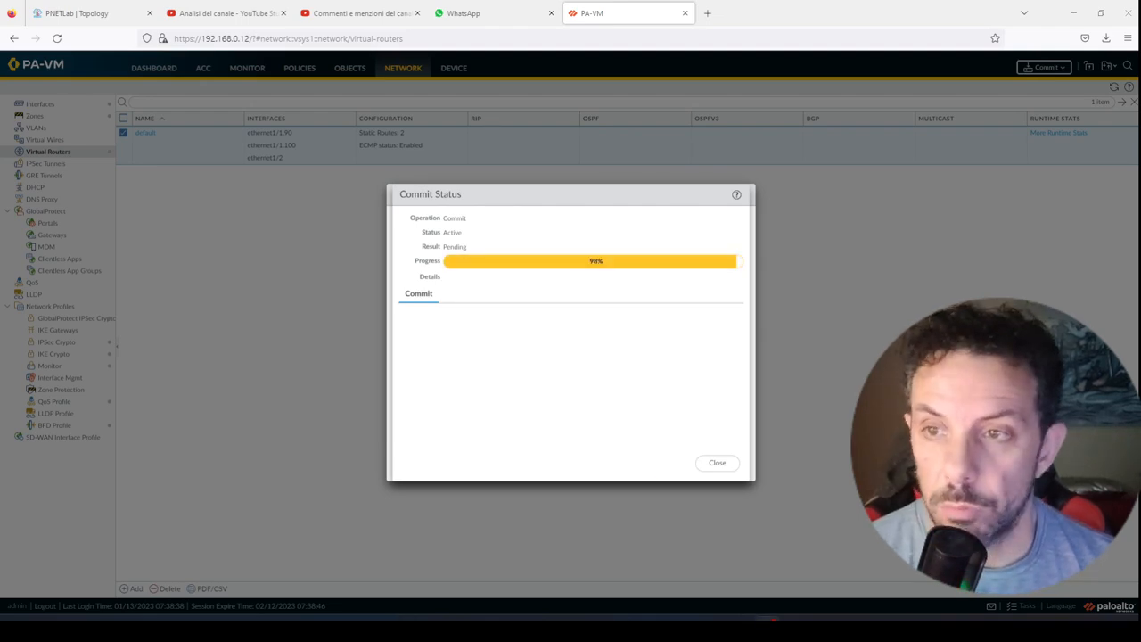
- Stop the running ping in the VPC console, restart the ping to 8.8.8.8, and move the console off screen
key("alt+Tab")
left_click_drag(205, 96, 526, 112)
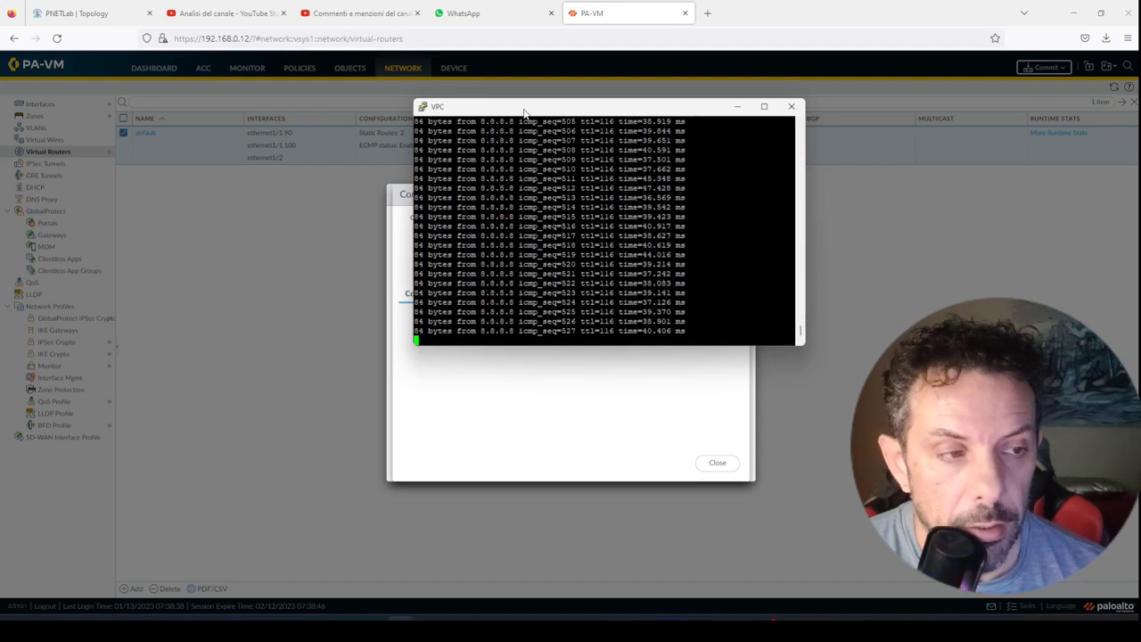
key("ctrl+c")
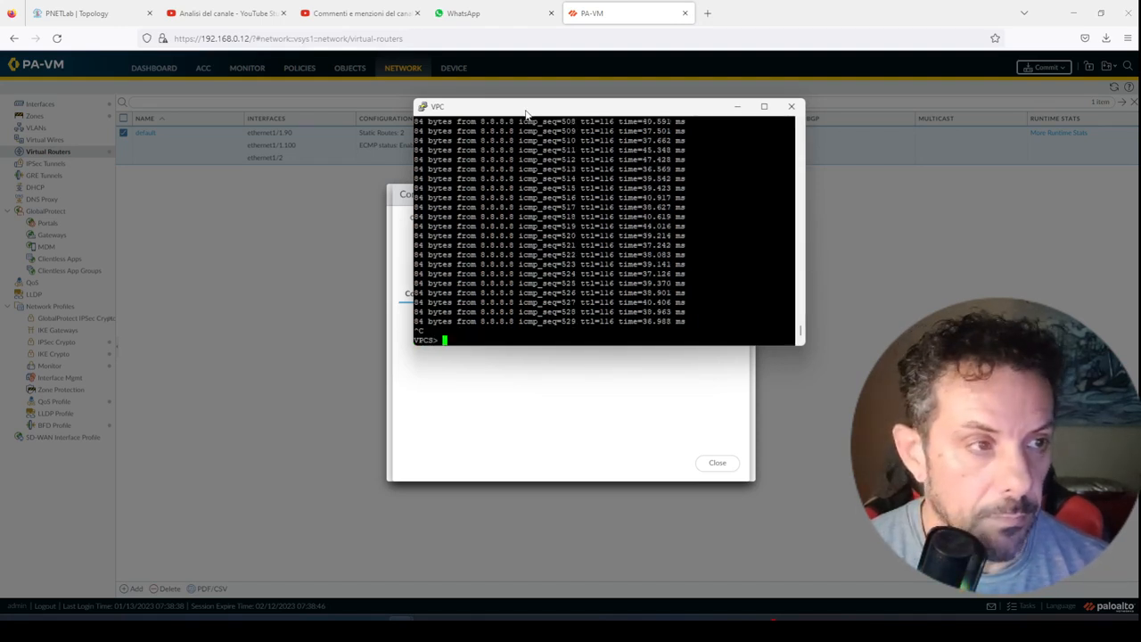
key("Return")
key("Up")
key("Return")
left_click_drag(526, 113, 818, 111)
left_click(419, 267)
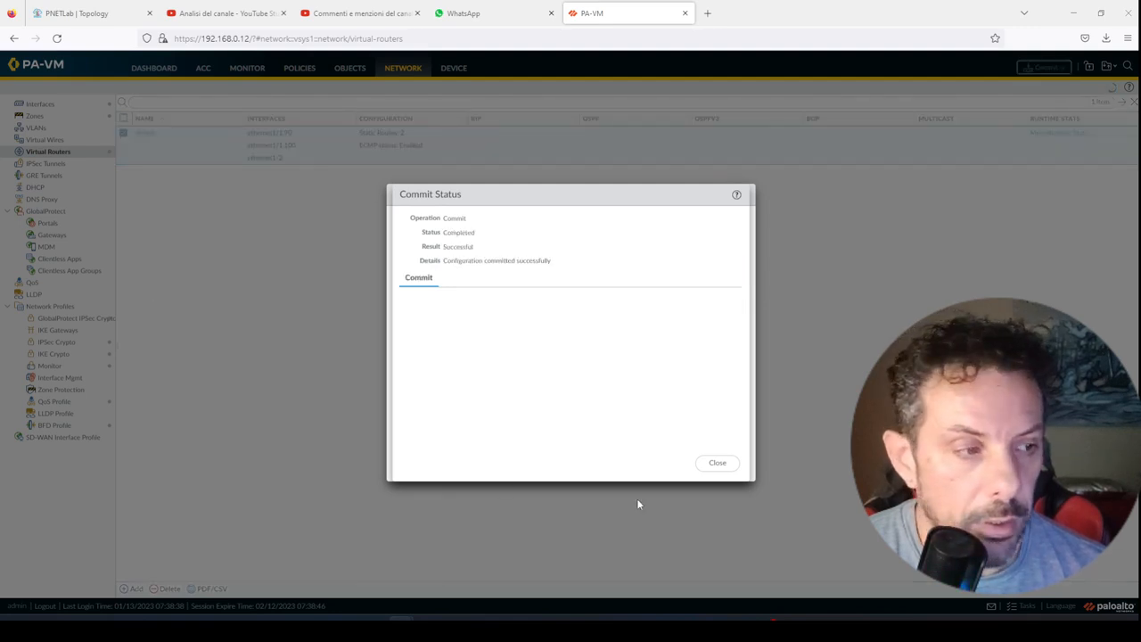
- Close the commit windows and check the latest commit job's details in the Task Manager
left_click(720, 462)
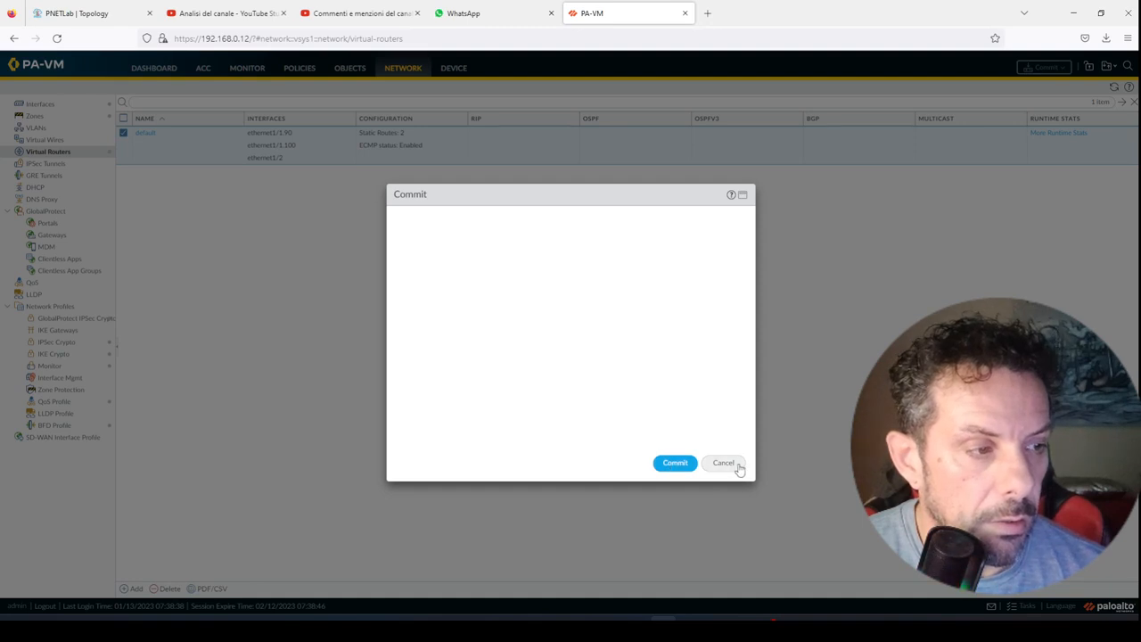
left_click(726, 464)
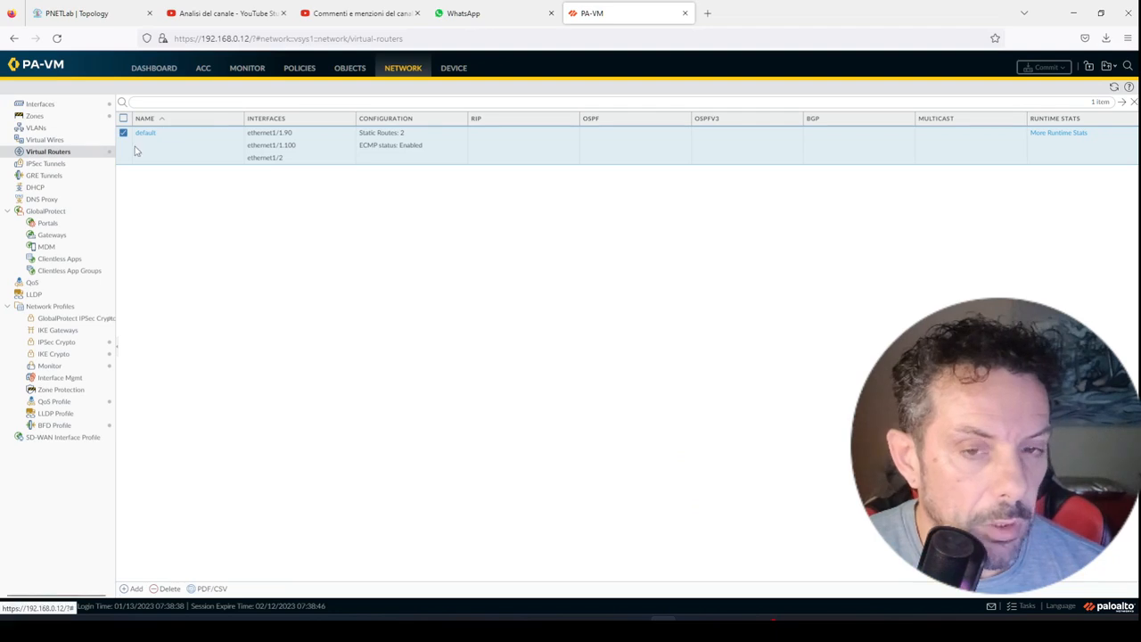
left_click(1028, 606)
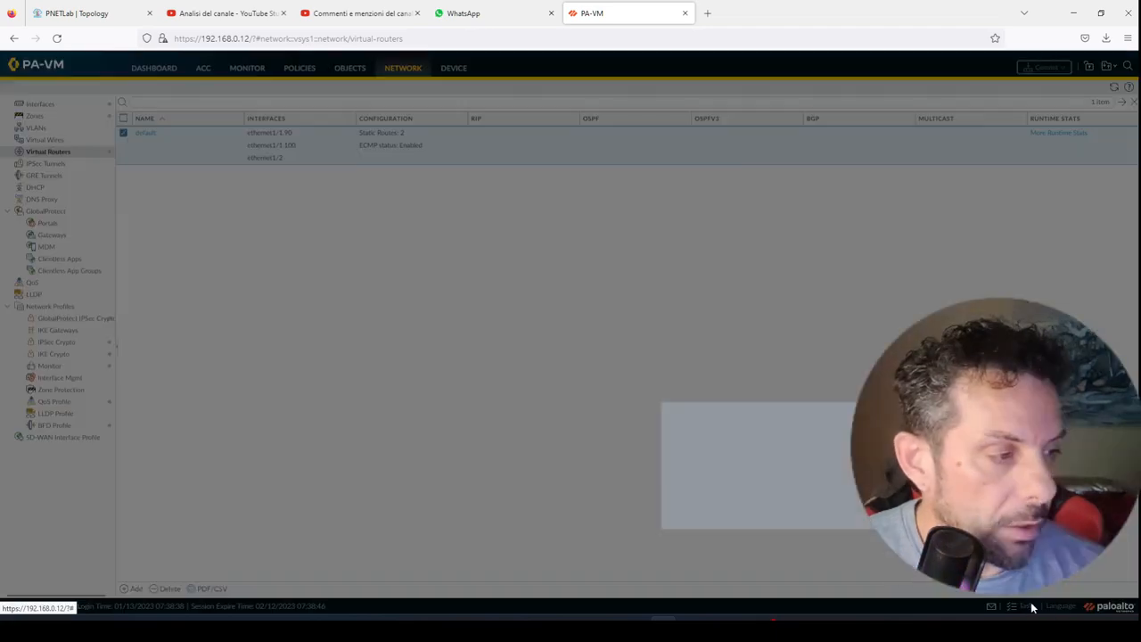
left_click(354, 280)
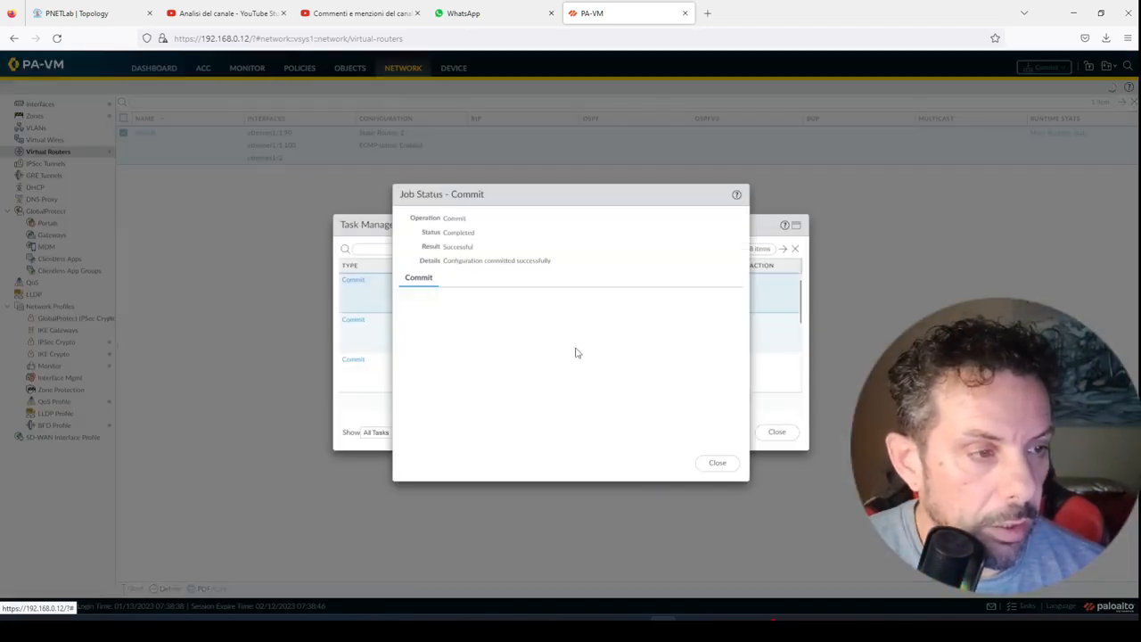
left_click(728, 465)
left_click(777, 435)
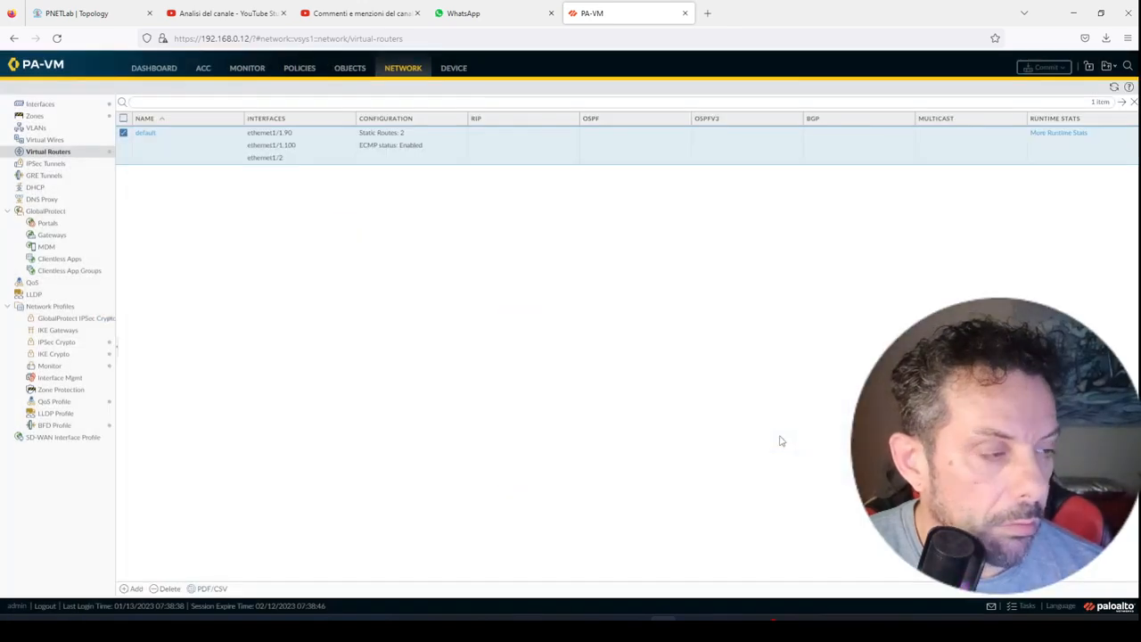
- Check static route monitoring in the default virtual router's runtime statistics, refresh it, and close the statistics
left_click(1058, 134)
left_click(545, 238)
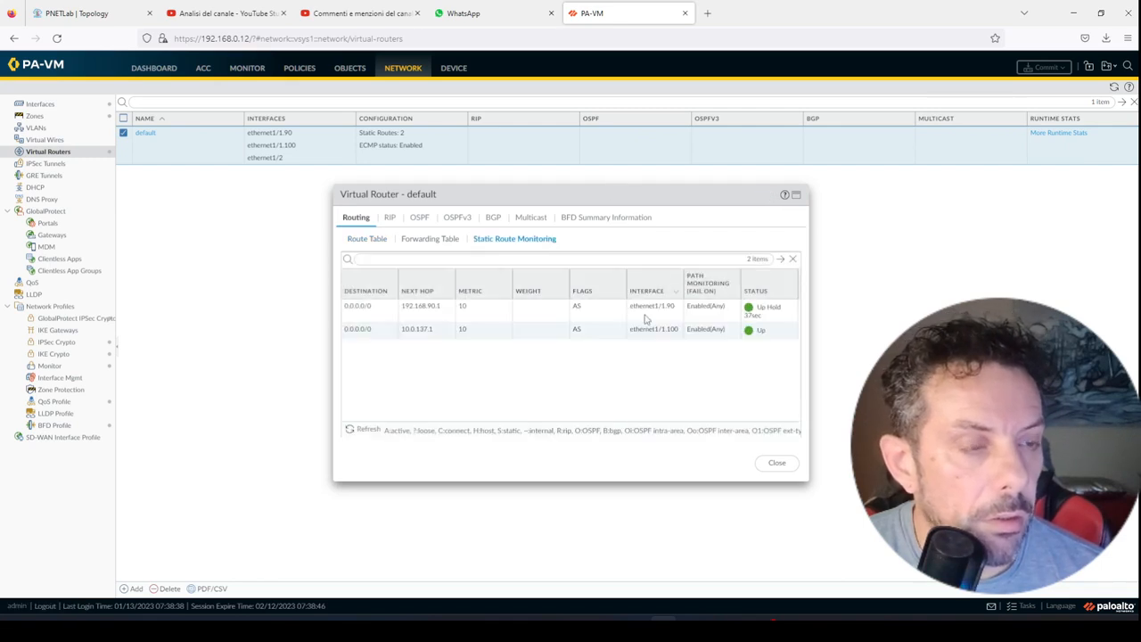
left_click(373, 432)
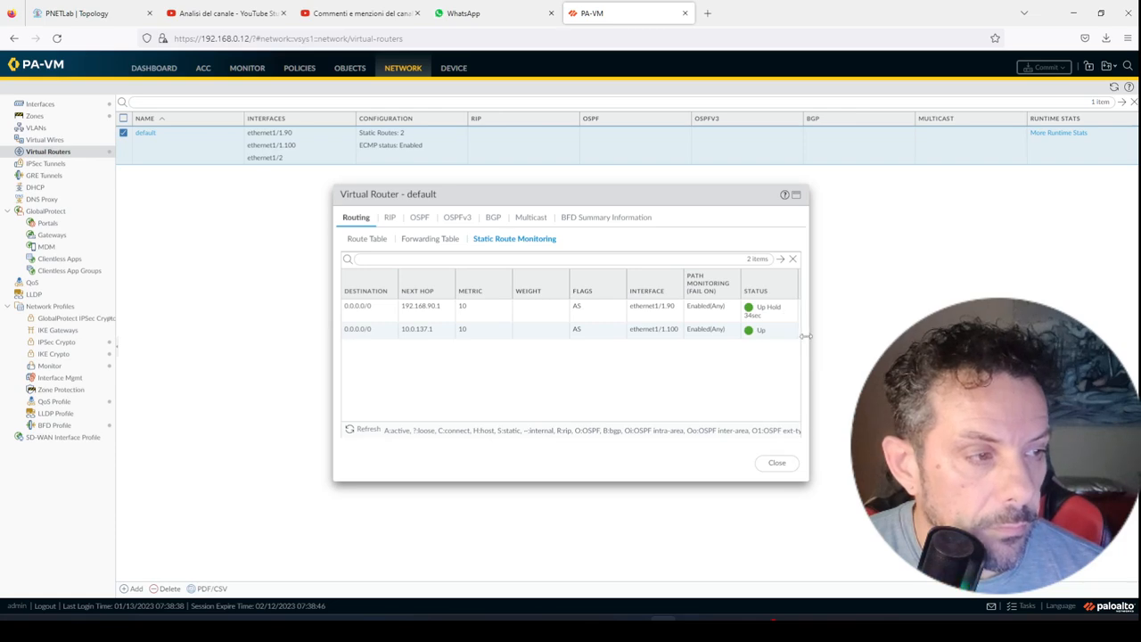
left_click(784, 463)
- Inspect the path monitoring entries of the DW-ISP1 static route and leave the virtual router without saving
left_click(146, 133)
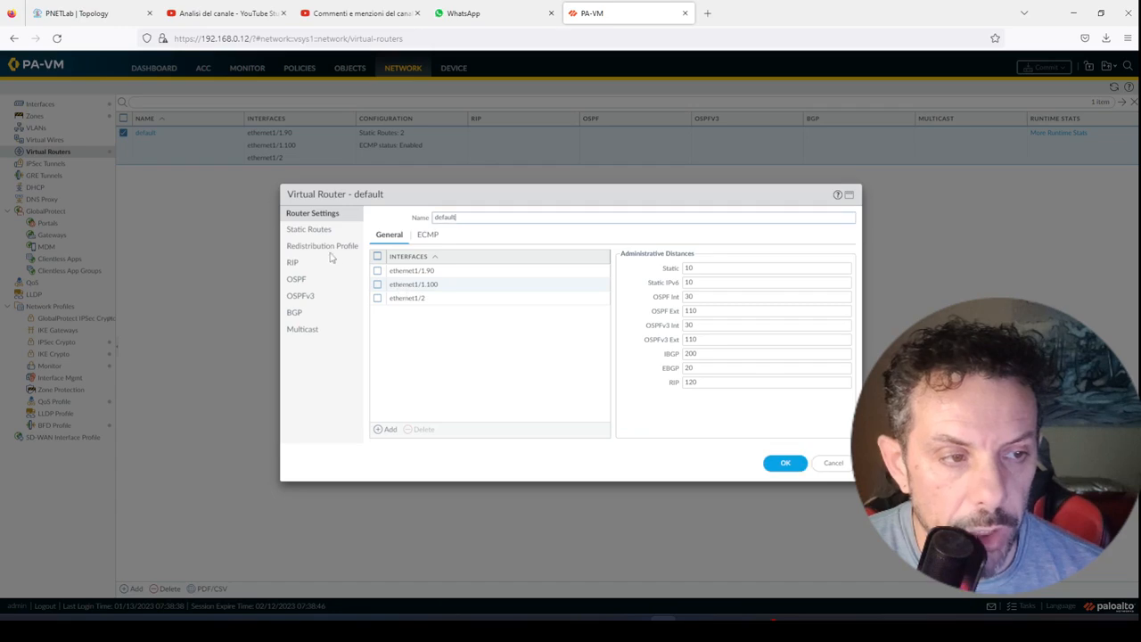
left_click(321, 230)
left_click(404, 295)
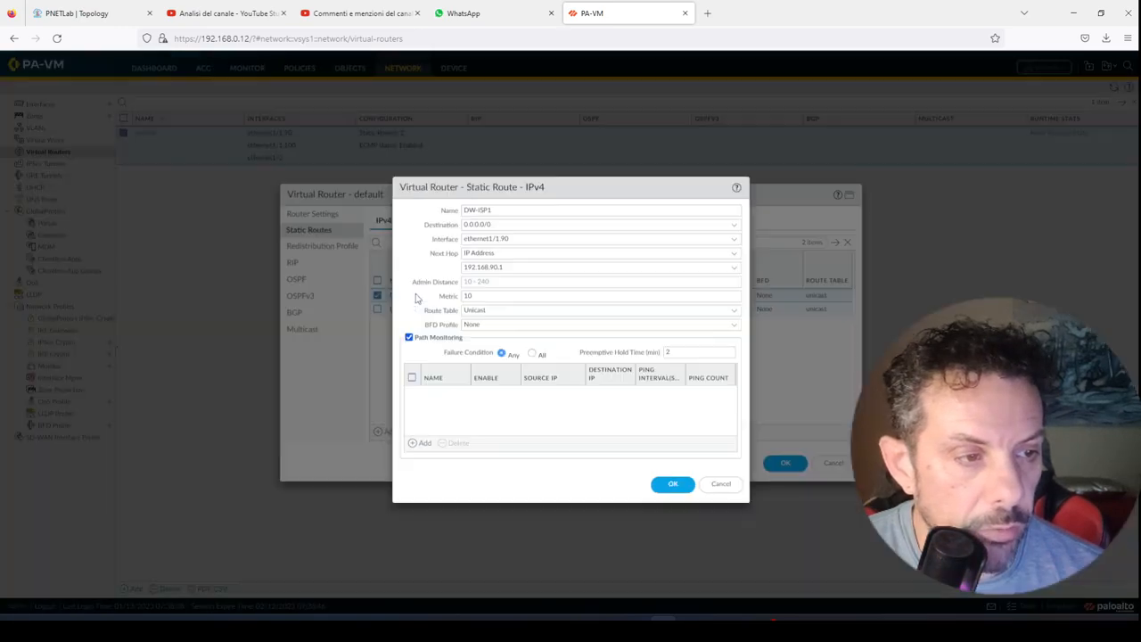
left_click(718, 484)
left_click(833, 463)
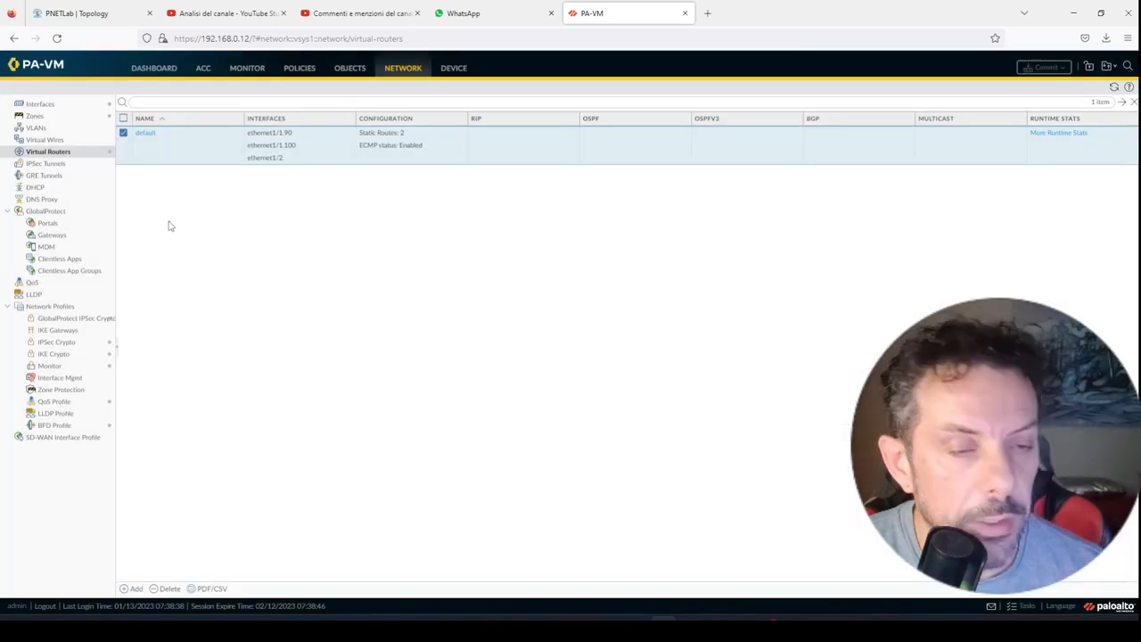
- Bring the VPC console into view and widen it to examine the full ping replies from 8.8.8.8 and 192.168.90.1
left_click_drag(2, 205, 845, 179)
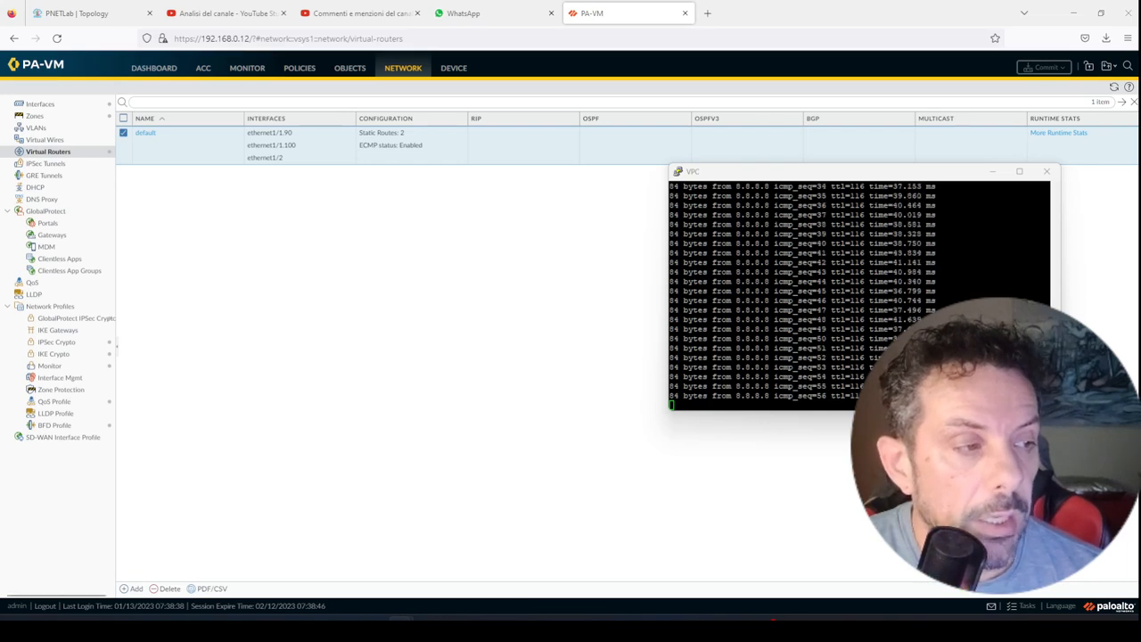
left_click(749, 346)
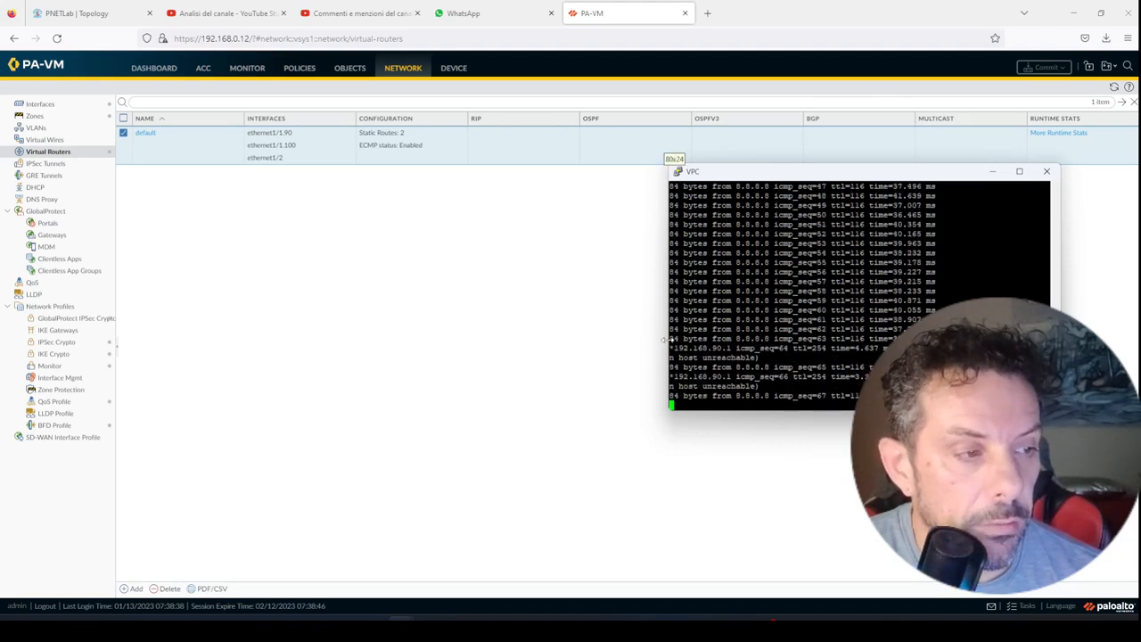
left_click_drag(668, 361, 318, 363)
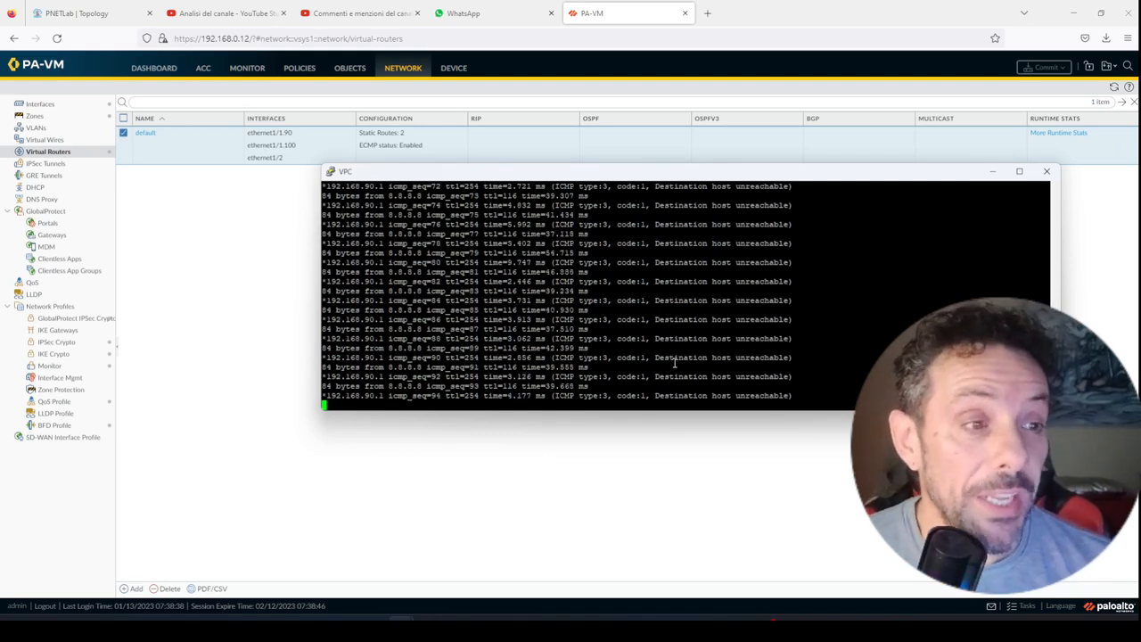
- Stop the ping in the VPC console and close the PuTTY session
key("ctrl+c")
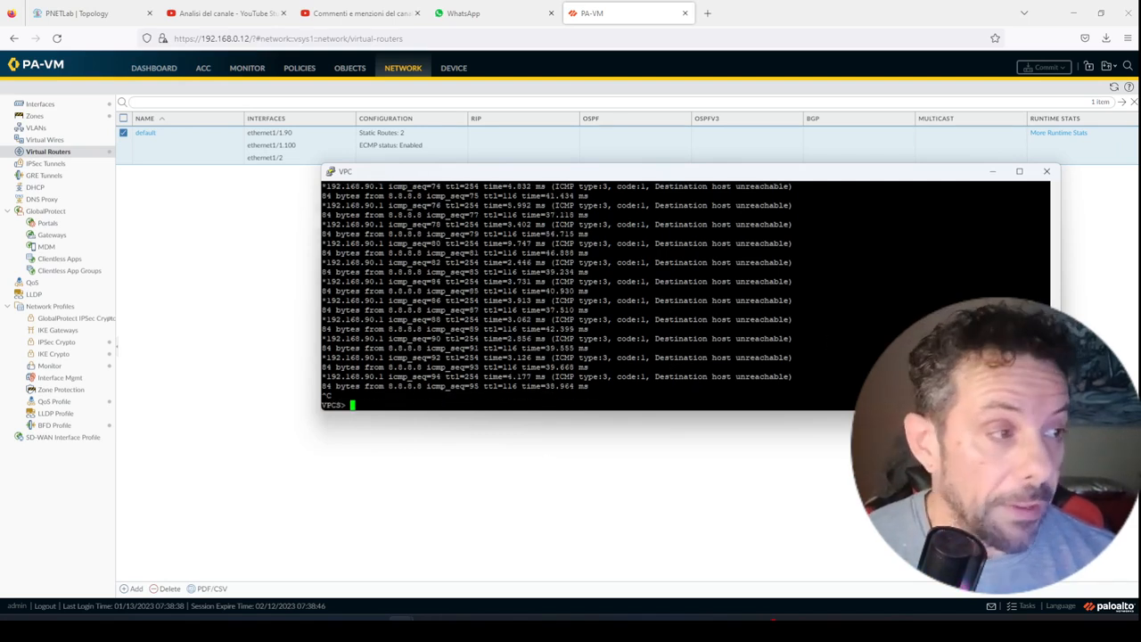
left_click(1048, 173)
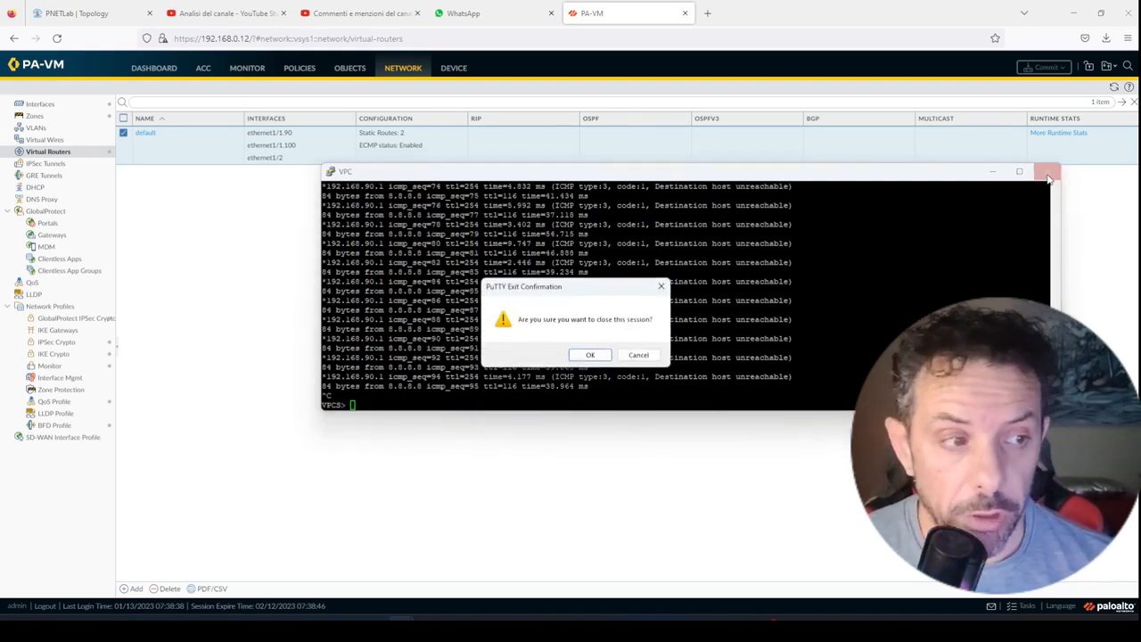
left_click(589, 355)
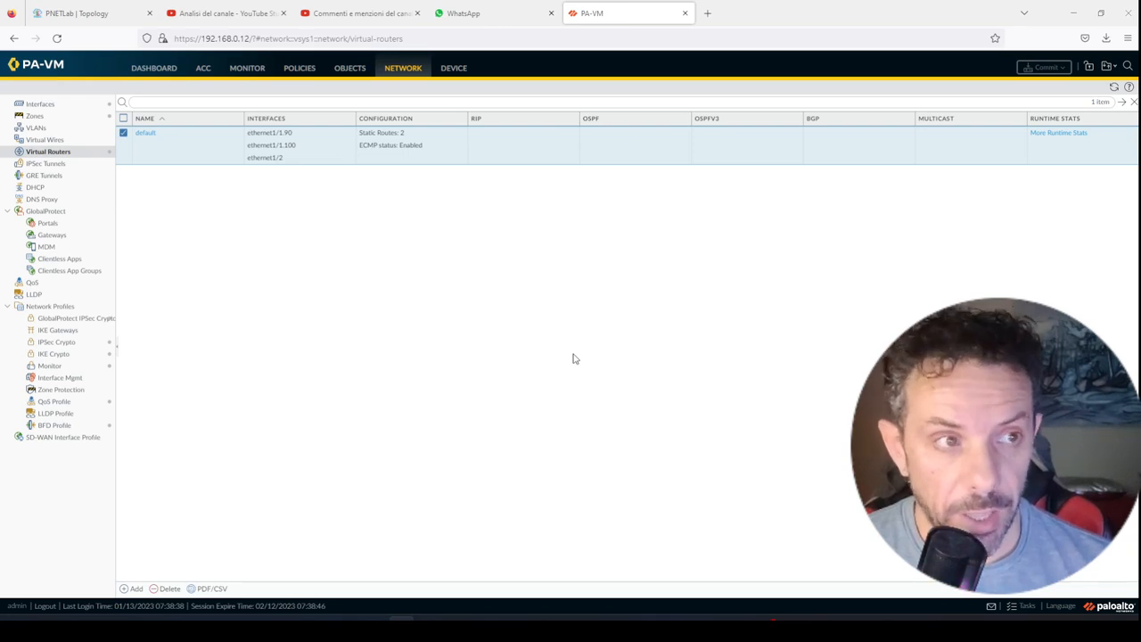
- Switch to the PNETLab topology, add two Cisco IOL router nodes near the Miami firewall, and offset one of them diagonally above the other
left_click(69, 11)
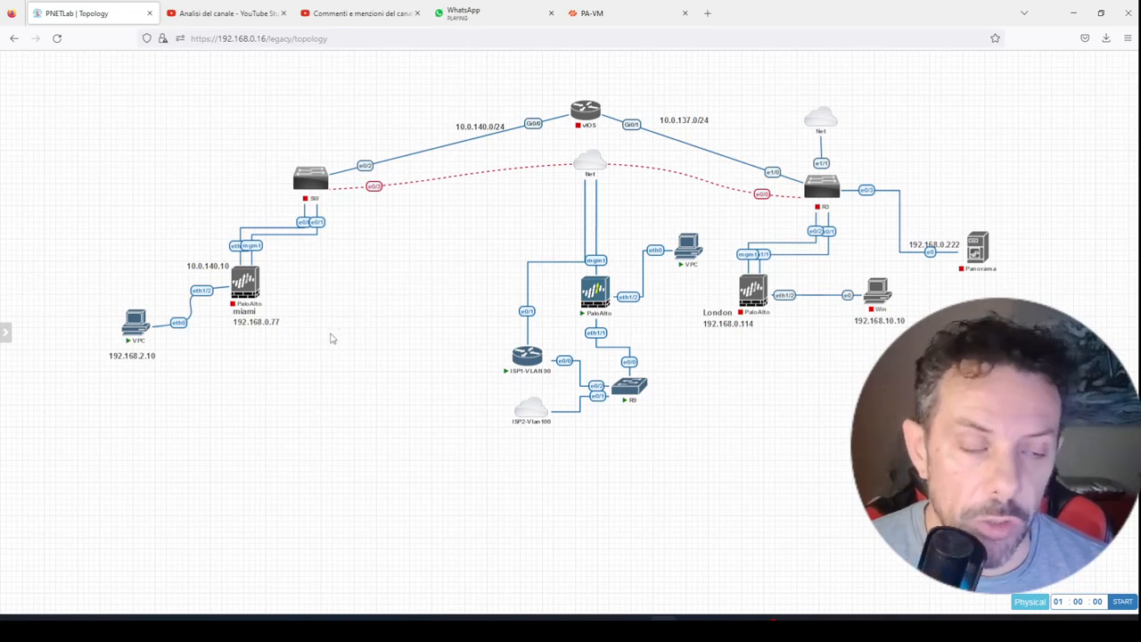
right_click(317, 367)
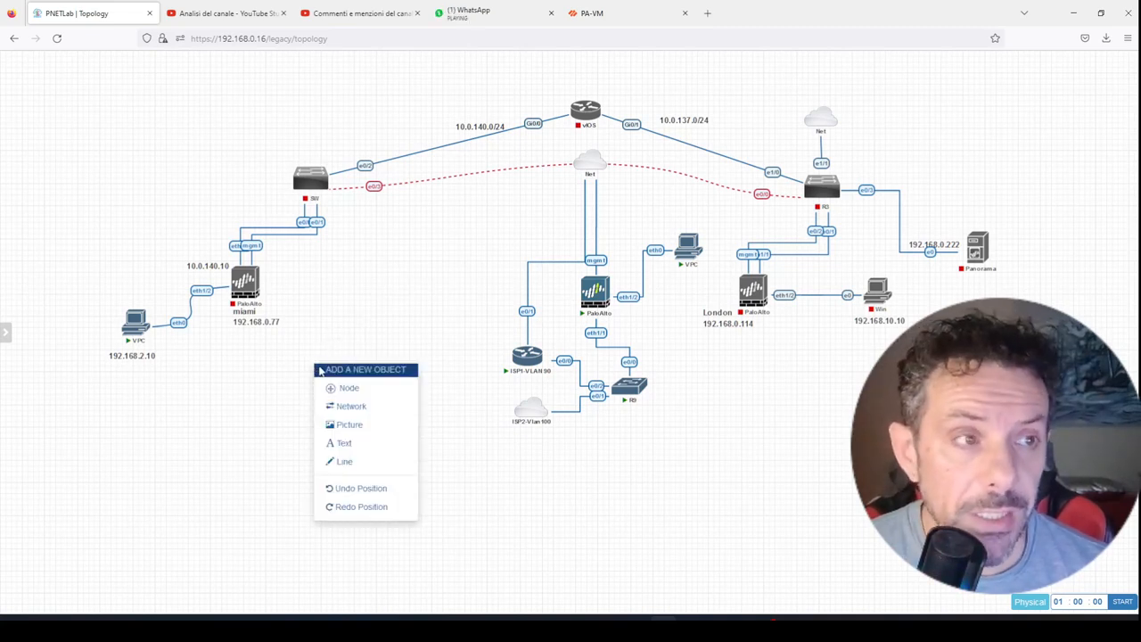
left_click(340, 388)
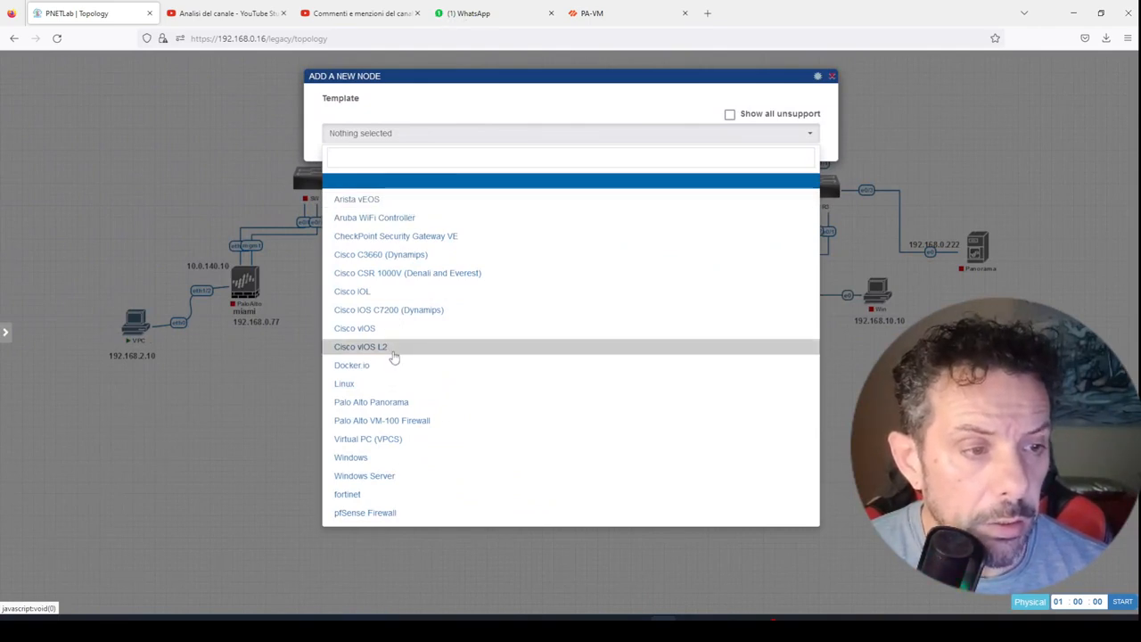
left_click(383, 292)
left_click(356, 223)
left_click_drag(342, 178, 299, 180)
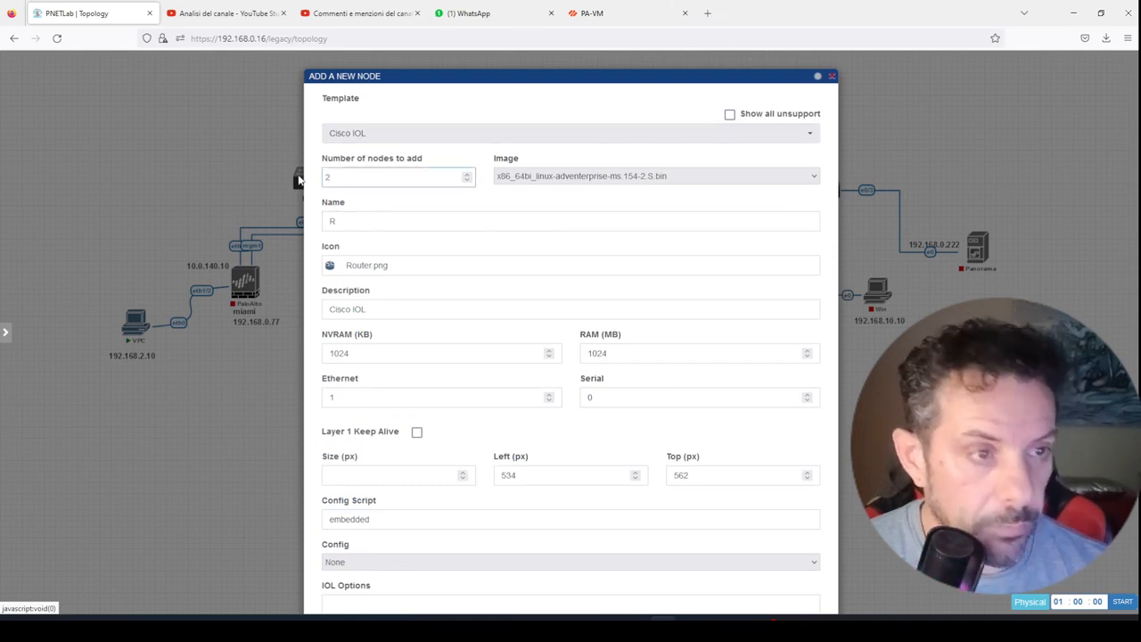
type("2")
scroll(602, 343, "down", 2)
scroll(602, 343, "down", 1)
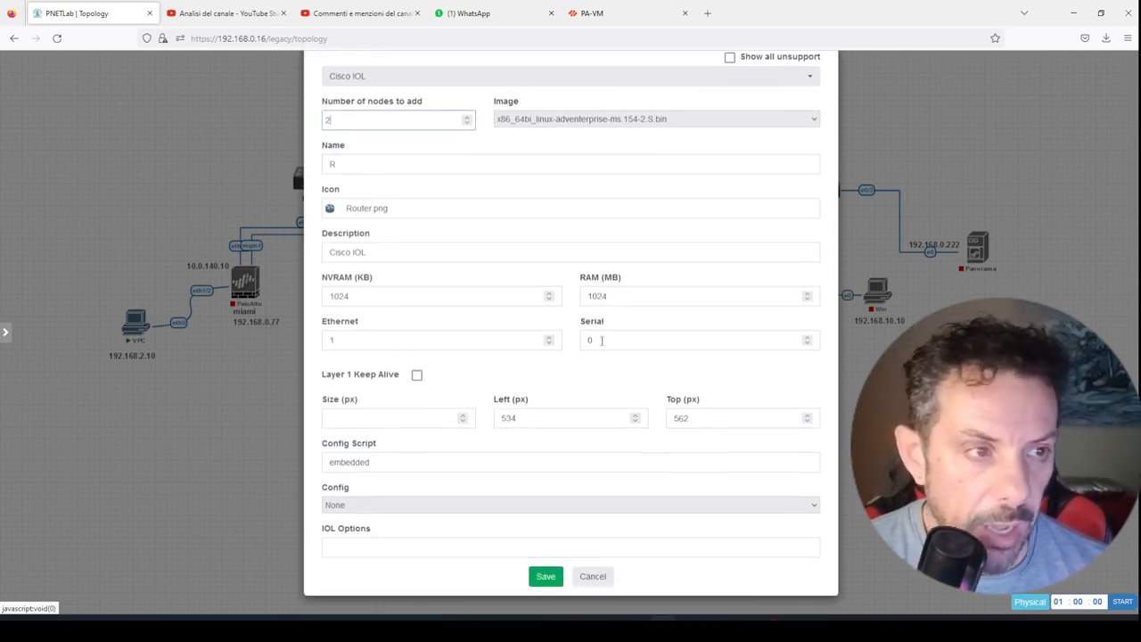
left_click(542, 577)
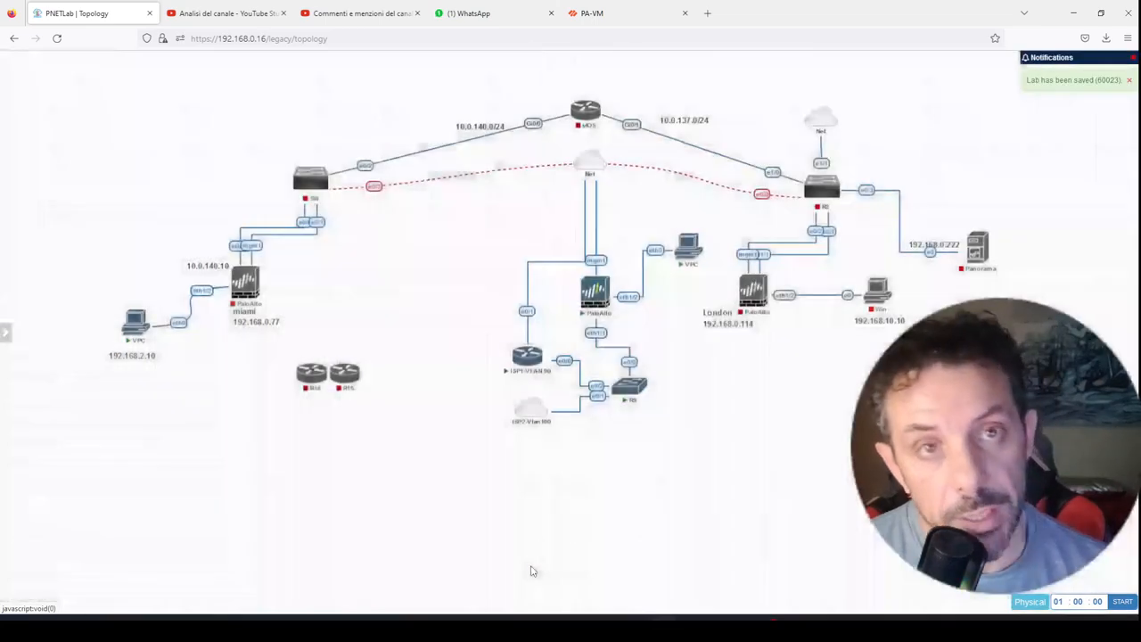
left_click_drag(347, 387, 363, 359)
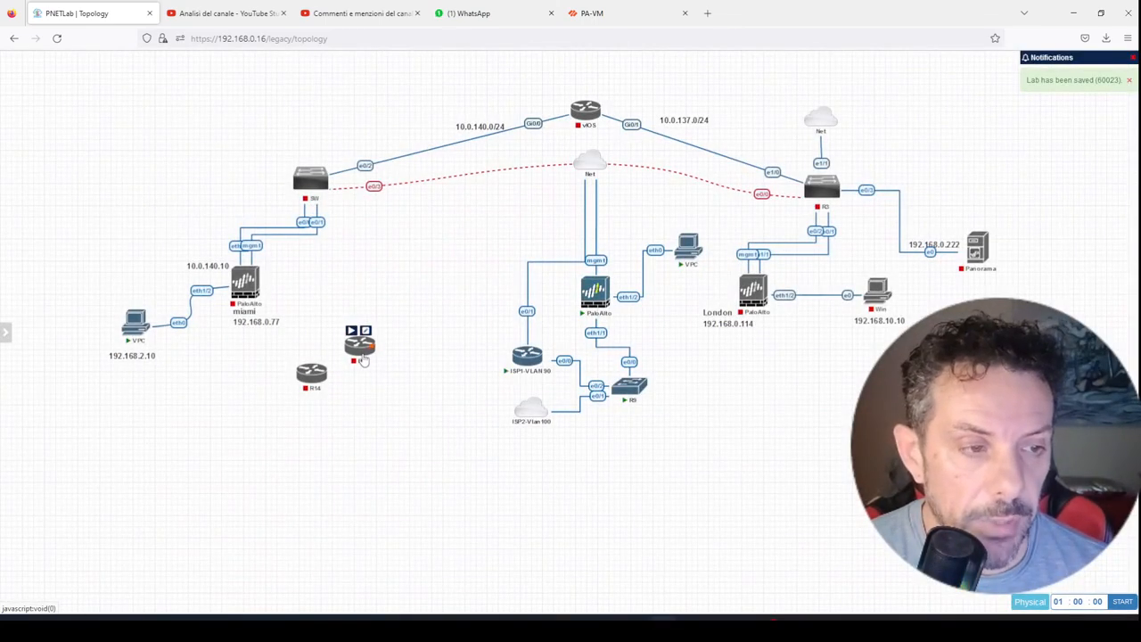
- Line up the two new routers vertically below the Miami firewall, with R15 above R14
left_click_drag(314, 391, 356, 432)
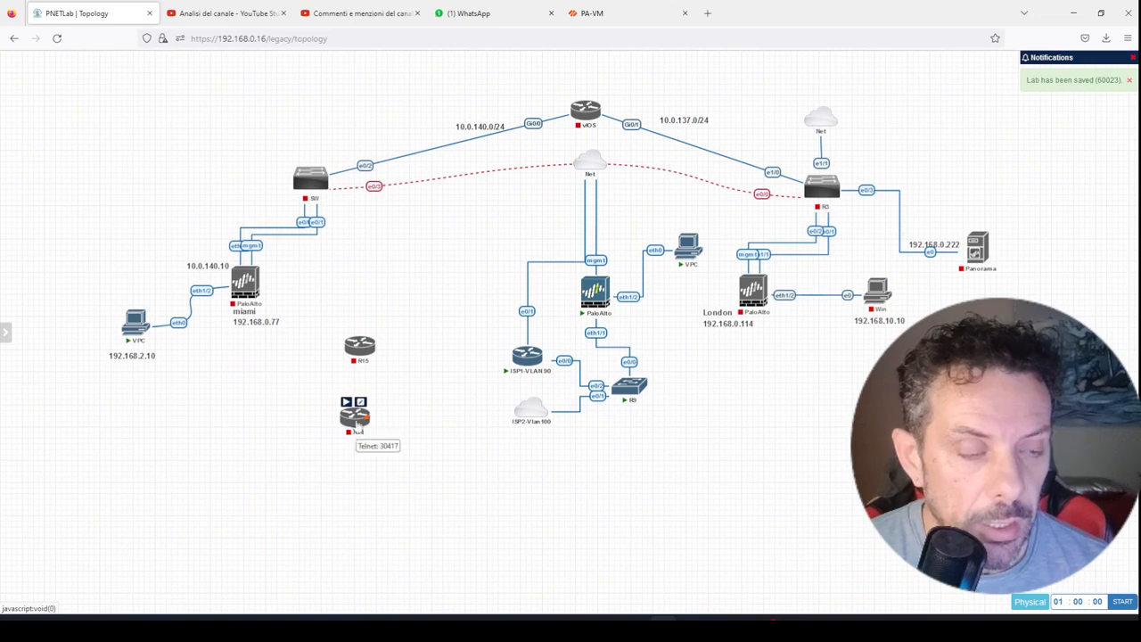
left_click_drag(360, 362, 348, 375)
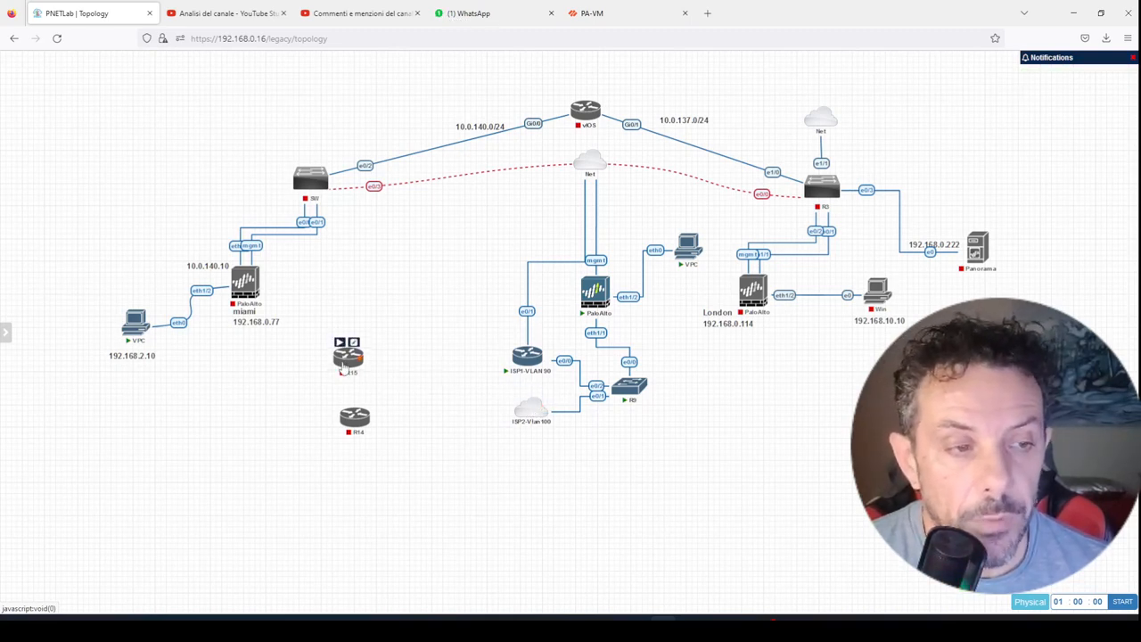
left_click_drag(349, 362, 337, 363)
mouse_move(353, 431)
left_mouse_down()
mouse_move(311, 427)
mouse_move(336, 440)
left_mouse_up()
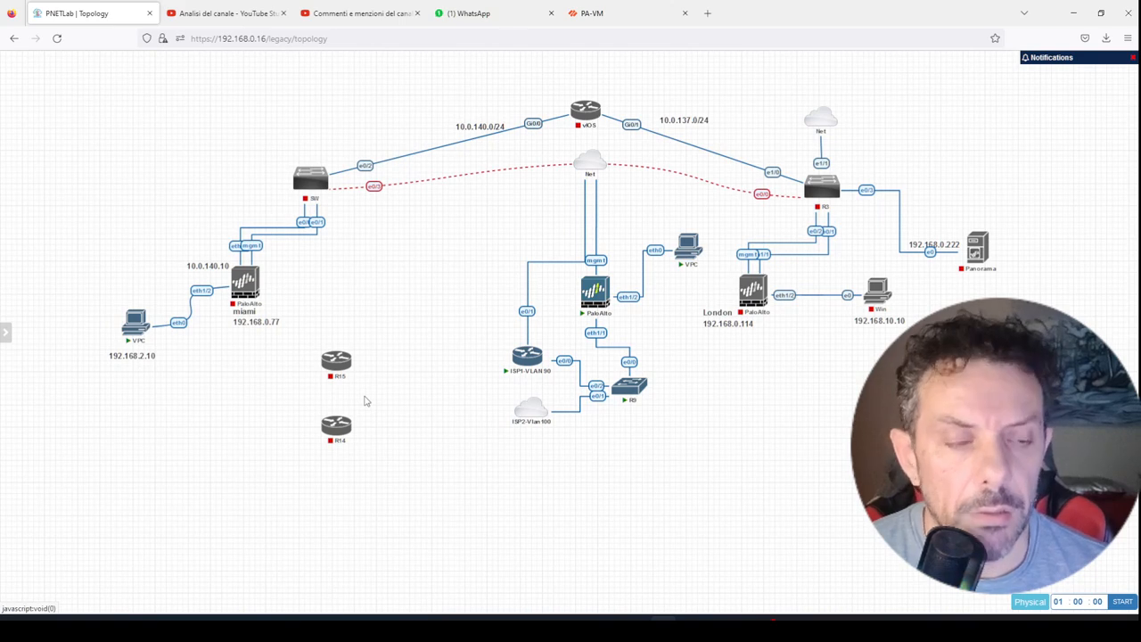
- Connect R15 e0/0 to e0/2 of the ISP1 router, and R14 e0/0 to the ISP2-Vlan100 network
mouse_move(352, 365)
left_mouse_down()
mouse_move(522, 354)
mouse_move(513, 360)
left_mouse_up()
left_click(592, 368)
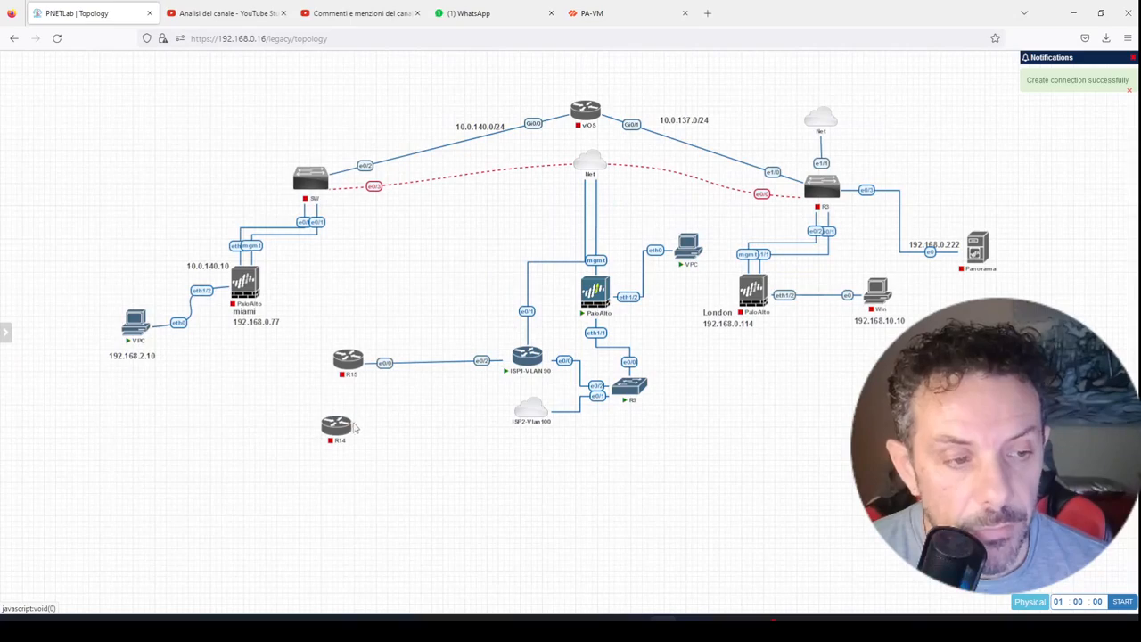
left_click_drag(335, 410, 522, 404)
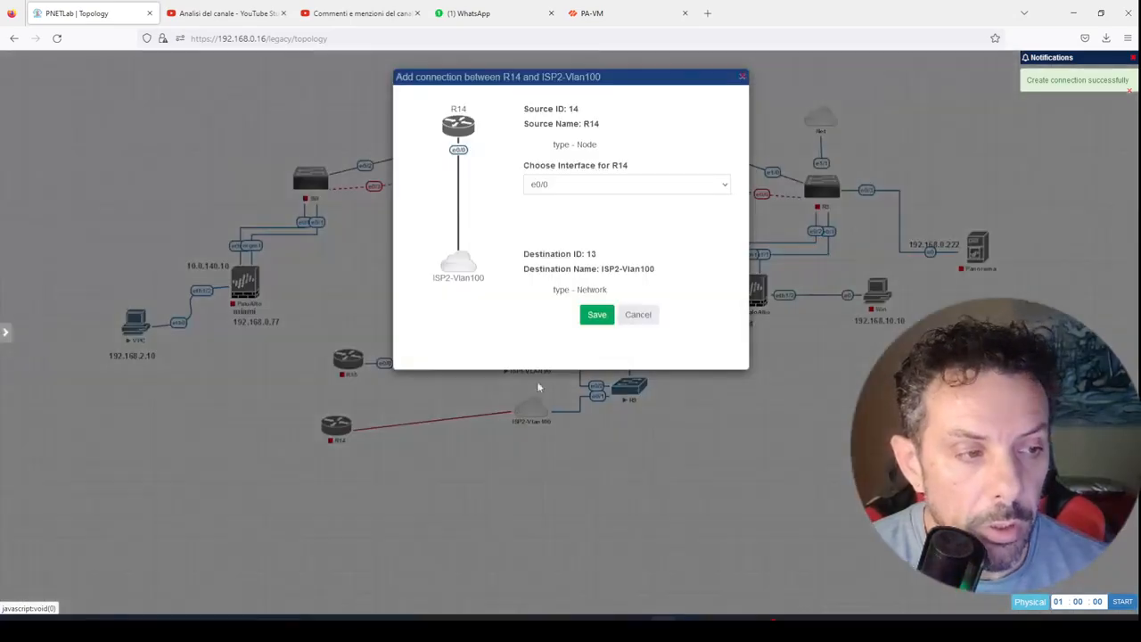
left_click(594, 318)
- Reposition R14 and R15 so that each sits level with the ISP node it is linked to
mouse_move(337, 426)
left_click_drag(337, 426, 348, 410)
mouse_move(350, 370)
left_click_drag(350, 370, 349, 366)
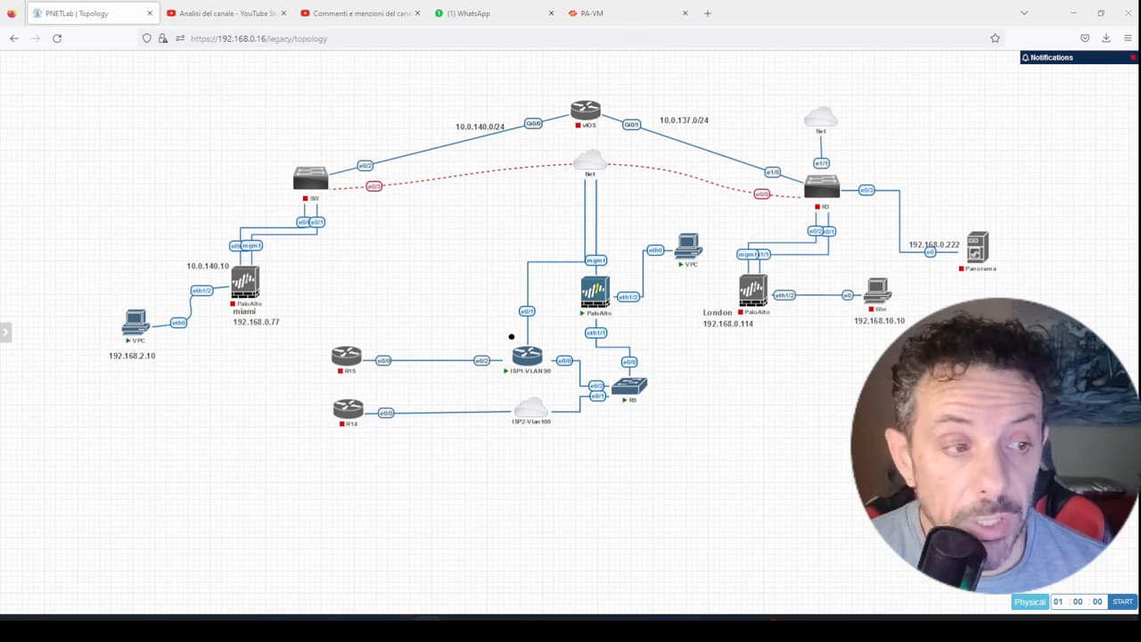
- Annotate the topology by circling the two ISP nodes and the pair R15 and R14, joining the circles with a line
mouse_move(511, 336)
left_mouse_down()
mouse_move(494, 426)
mouse_move(541, 441)
mouse_move(572, 397)
mouse_move(558, 348)
mouse_move(510, 334)
left_mouse_up()
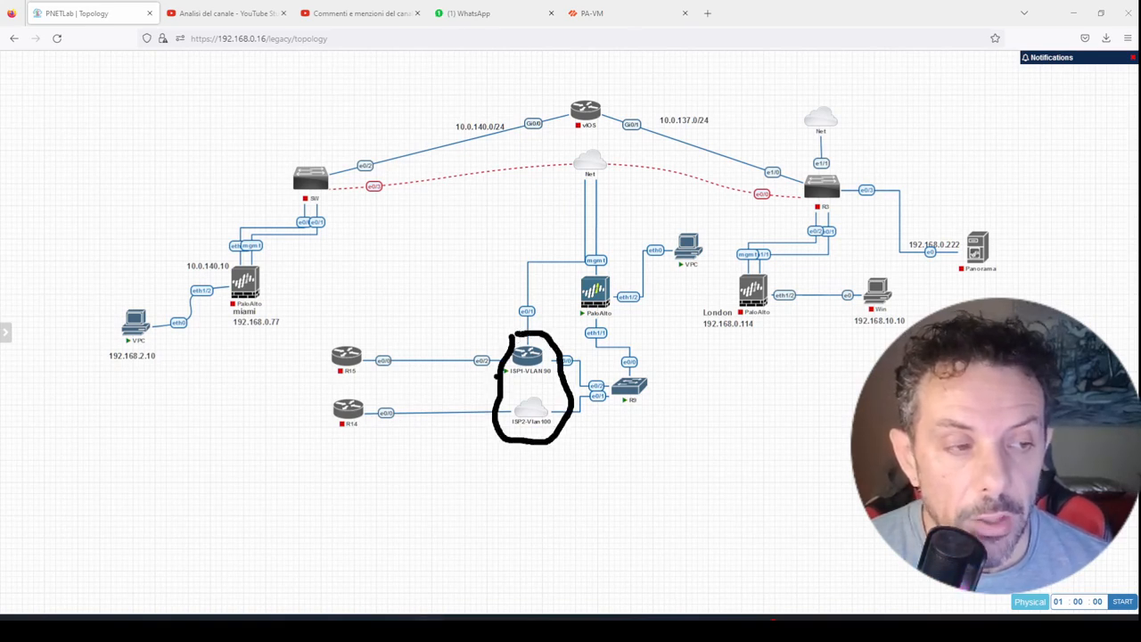
left_click_drag(501, 390, 337, 373)
mouse_move(369, 330)
left_mouse_down()
mouse_move(335, 340)
mouse_move(294, 403)
mouse_move(369, 426)
mouse_move(389, 360)
mouse_move(371, 330)
left_mouse_up()
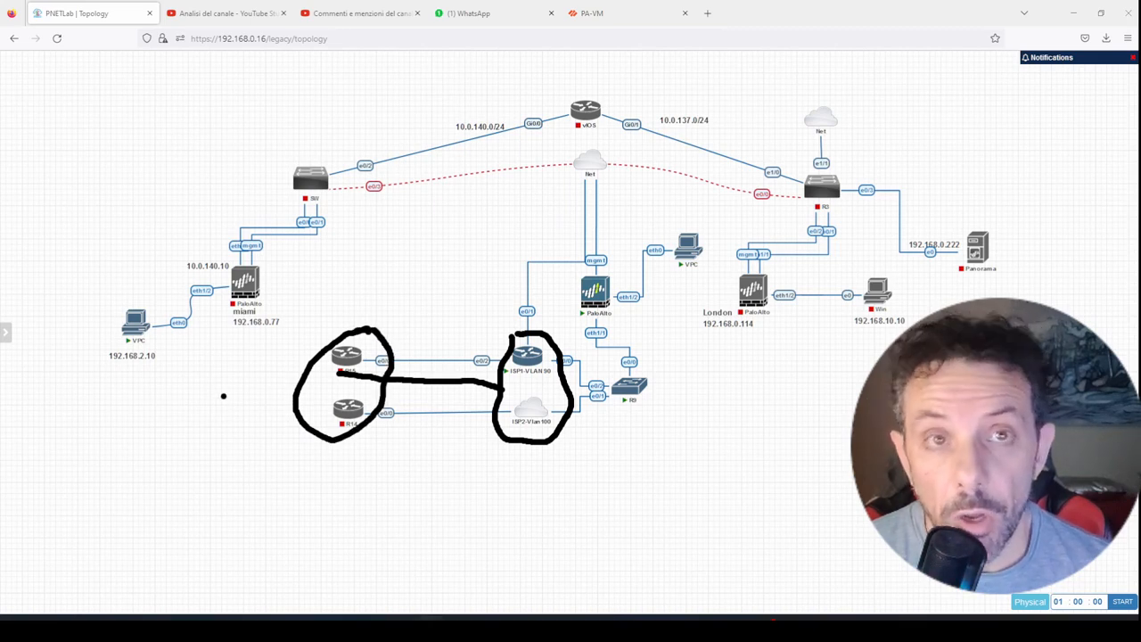
- Handwrite and circle the address 1.1.1.1 beside the new routers, and draw arrows pointing at the ISP1 and ISP2 nodes
mouse_move(204, 374)
left_mouse_down()
mouse_move(206, 386)
mouse_move(243, 362)
mouse_move(257, 369)
mouse_move(265, 350)
mouse_move(279, 372)
left_mouse_up()
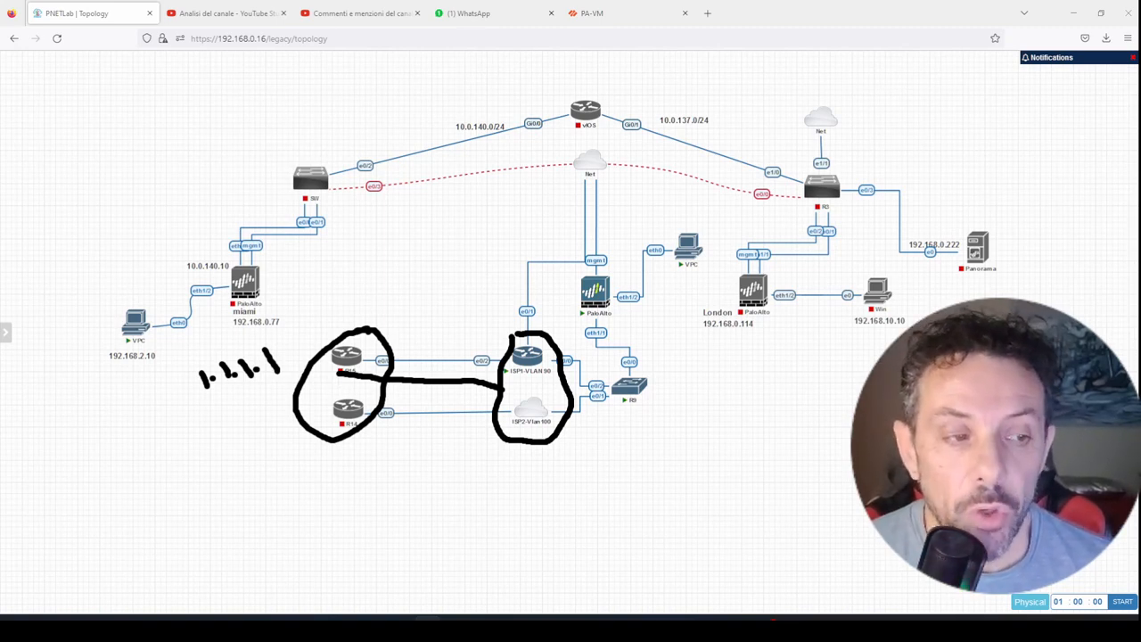
mouse_move(457, 316)
left_mouse_down()
mouse_move(490, 343)
mouse_move(479, 344)
left_mouse_up()
mouse_move(465, 468)
left_mouse_down()
mouse_move(490, 446)
mouse_move(484, 435)
mouse_move(497, 455)
left_mouse_up()
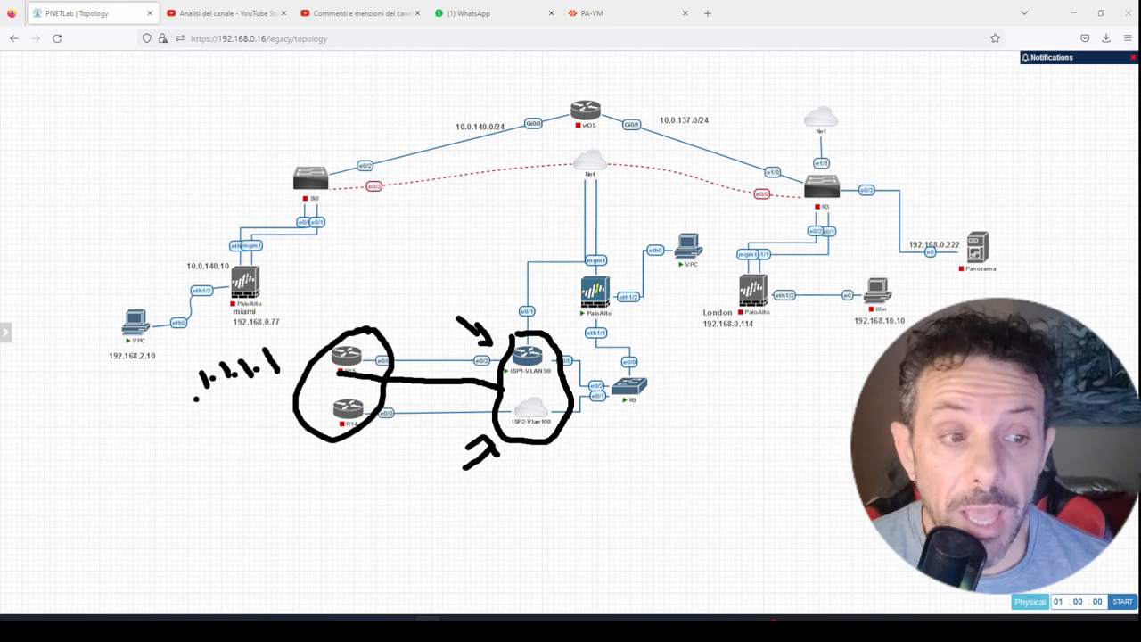
mouse_move(182, 413)
left_mouse_down()
mouse_move(245, 400)
mouse_move(303, 358)
mouse_move(198, 341)
mouse_move(162, 397)
mouse_move(190, 412)
left_mouse_up()
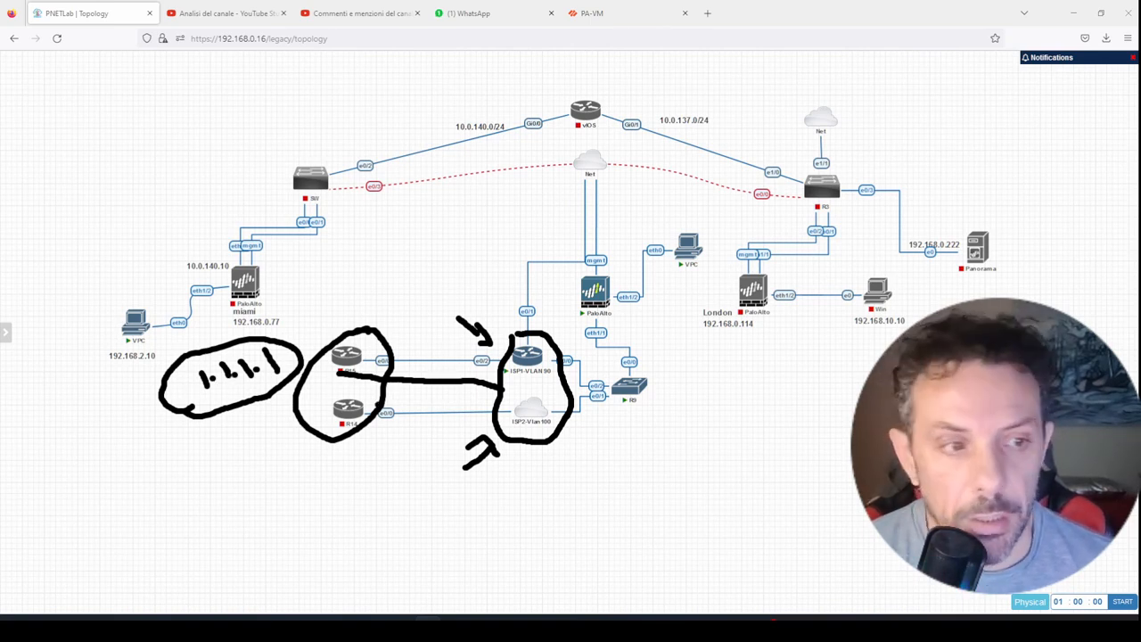
- Draw a long arrow toward the Miami VPC and add tails to the arrows pointing at ISP1 and ISP2
left_click_drag(61, 154, 150, 280)
mouse_move(141, 248)
left_mouse_down()
mouse_move(169, 297)
mouse_move(135, 293)
left_mouse_up()
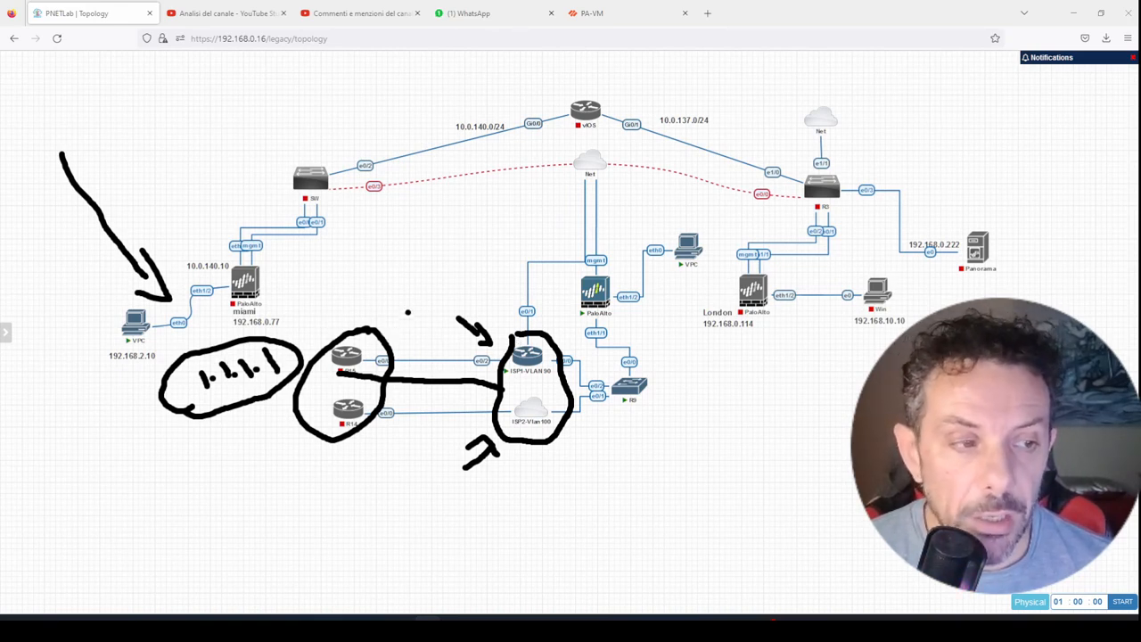
left_click_drag(415, 305, 476, 342)
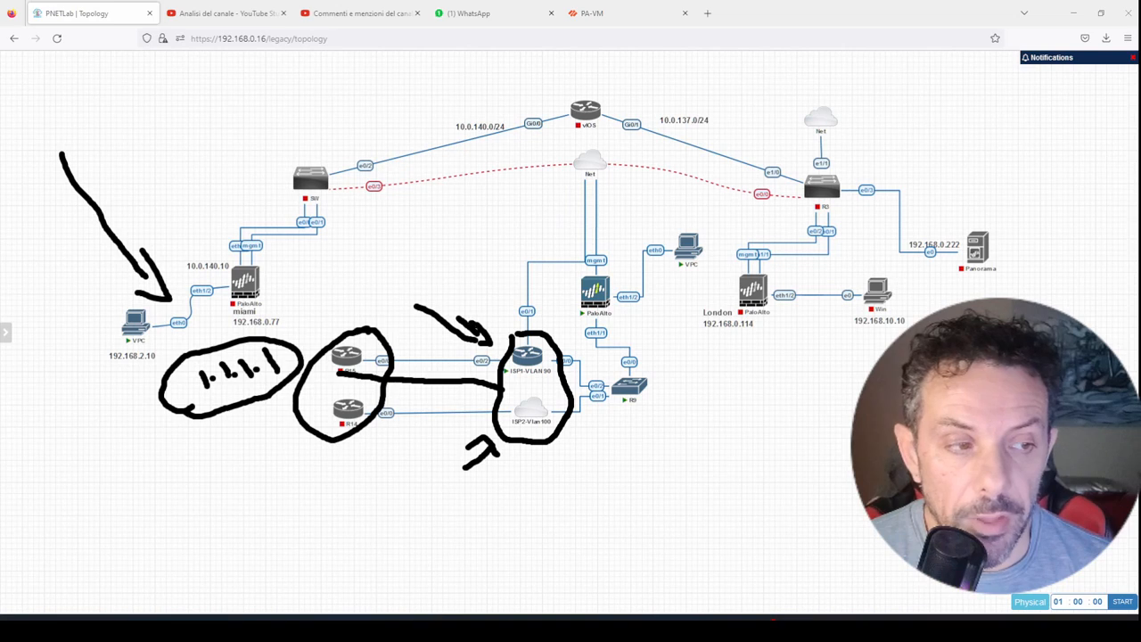
mouse_move(451, 496)
left_mouse_down()
mouse_move(484, 452)
mouse_move(493, 457)
mouse_move(472, 451)
left_mouse_up()
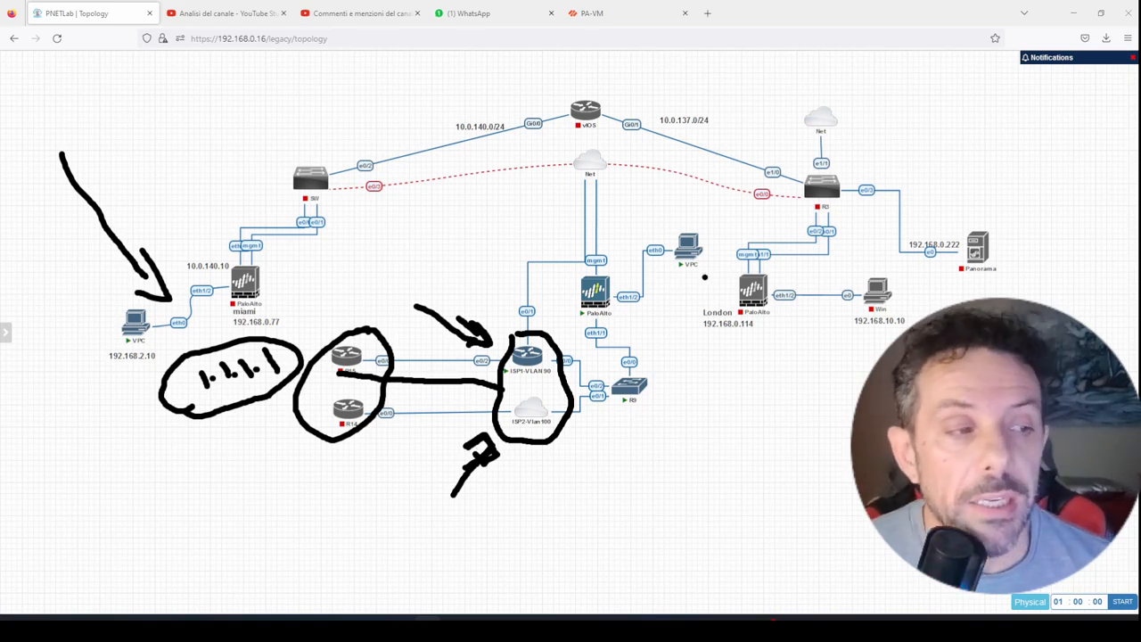
- Sketch a line from the central PaloAlto firewall to a rectangle drawn below the London firewall
mouse_move(615, 309)
left_mouse_down()
mouse_move(726, 376)
mouse_move(813, 402)
mouse_move(734, 360)
mouse_move(723, 367)
left_mouse_up()
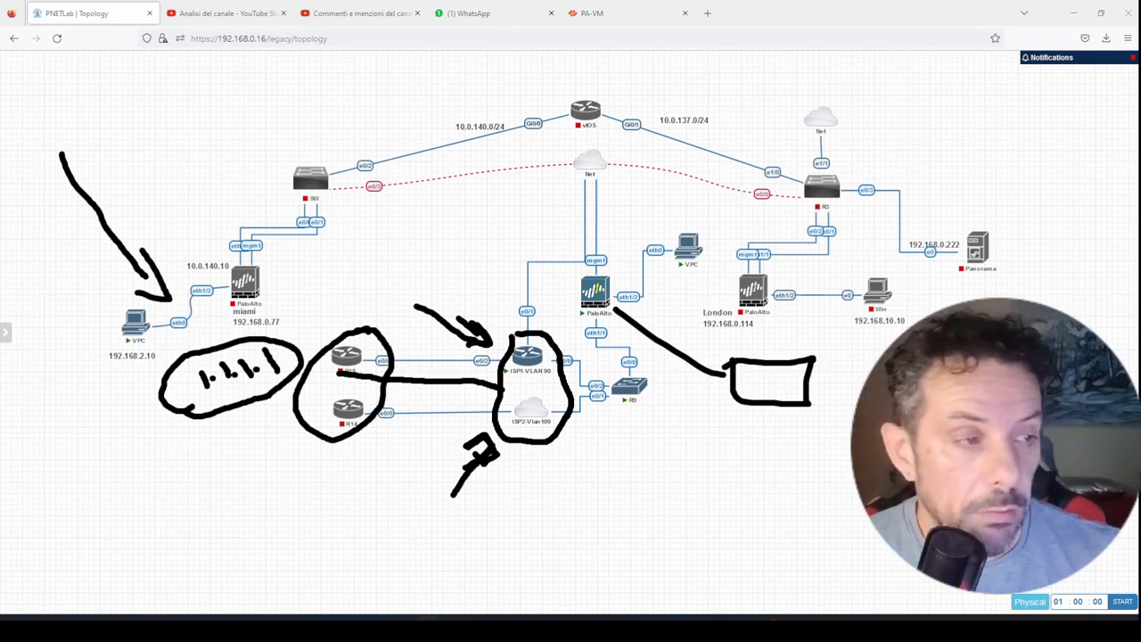